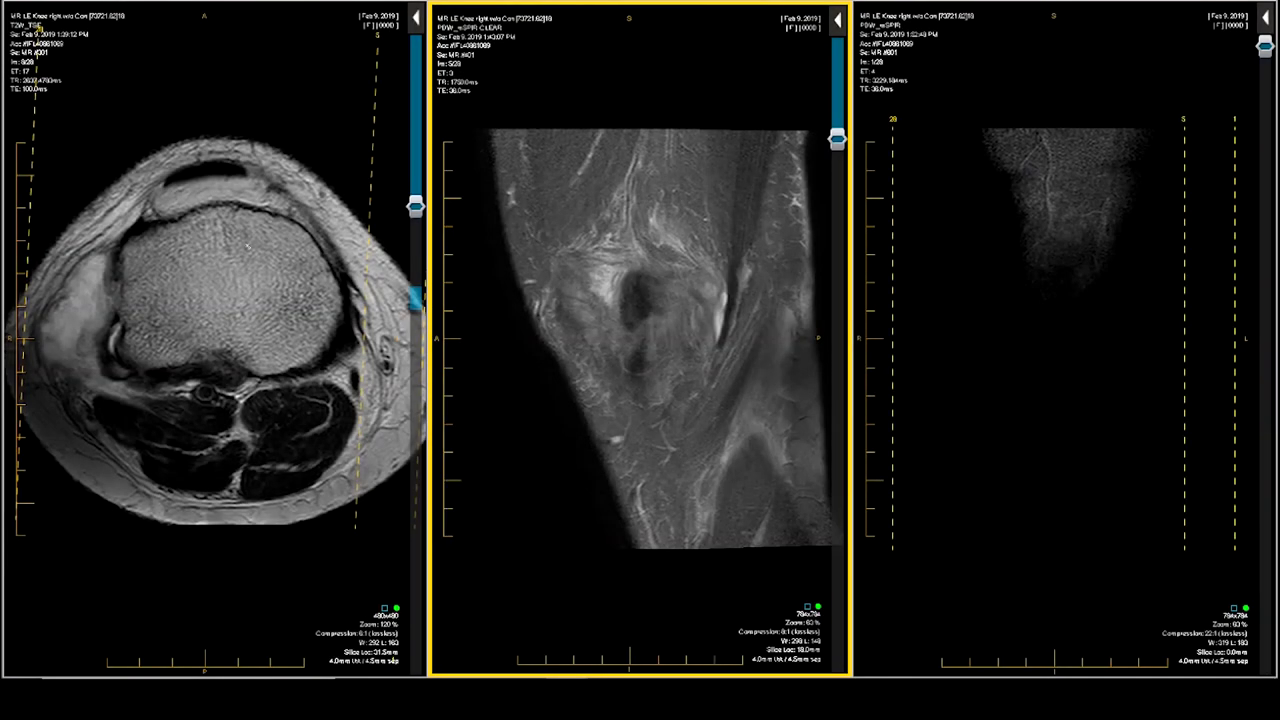
- Bring the sagittal pane to slice 14 through the middle of the knee joint
left_click(643, 235)
scroll(643, 235, "down", 4)
scroll(643, 235, "down", 5)
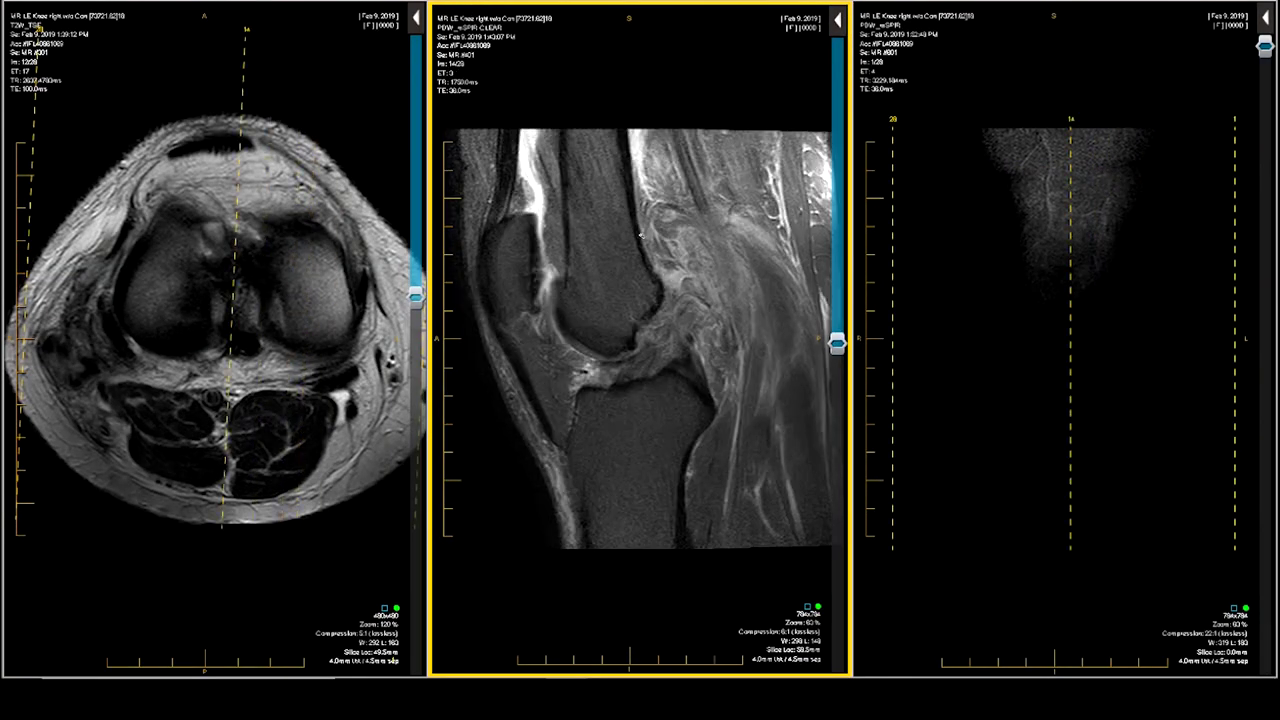
scroll(643, 235, "up", 4)
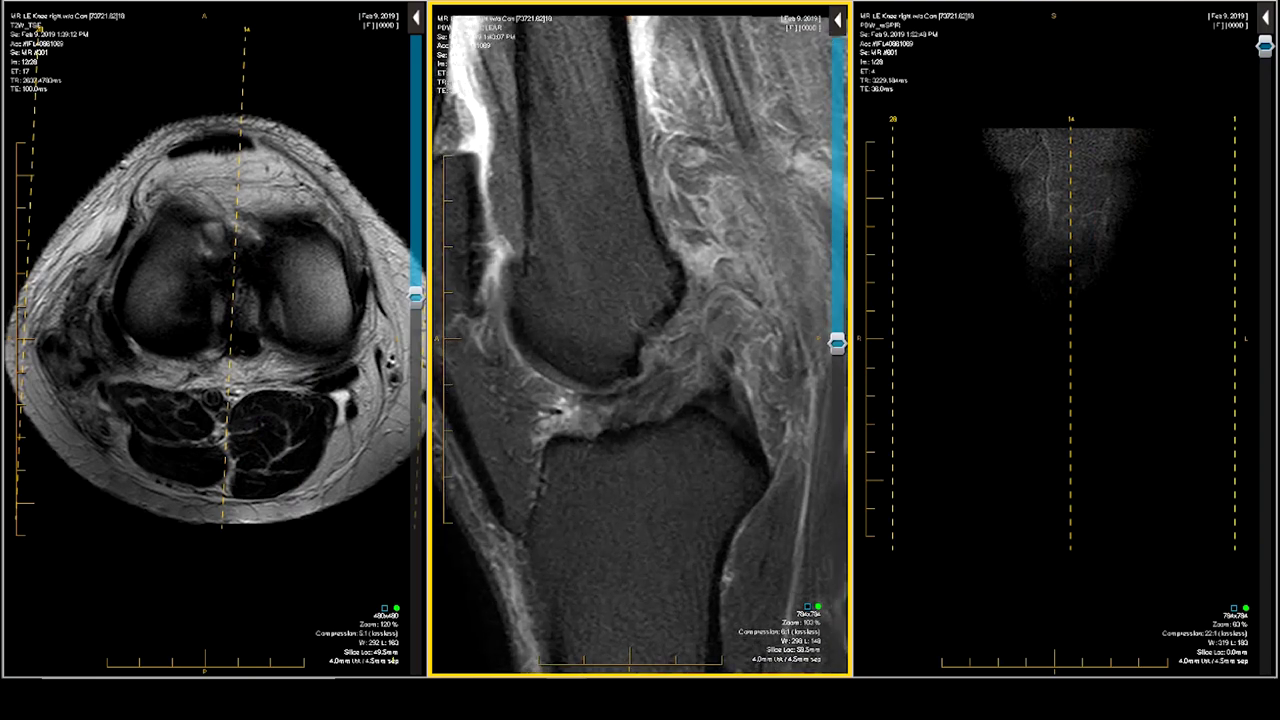
- Move the coronal pane to a central slice showing femur, tibia and joint space
left_click(1066, 340)
scroll(1066, 340, "down", 10)
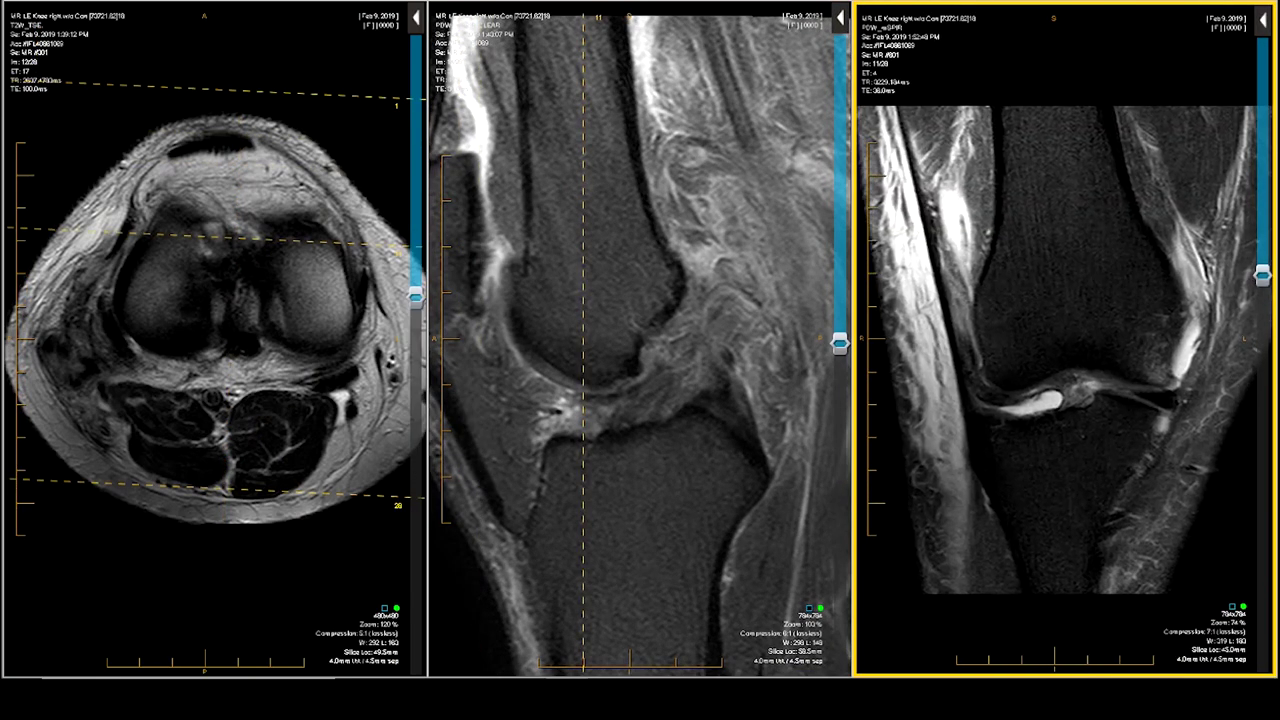
scroll(1066, 340, "up", 3)
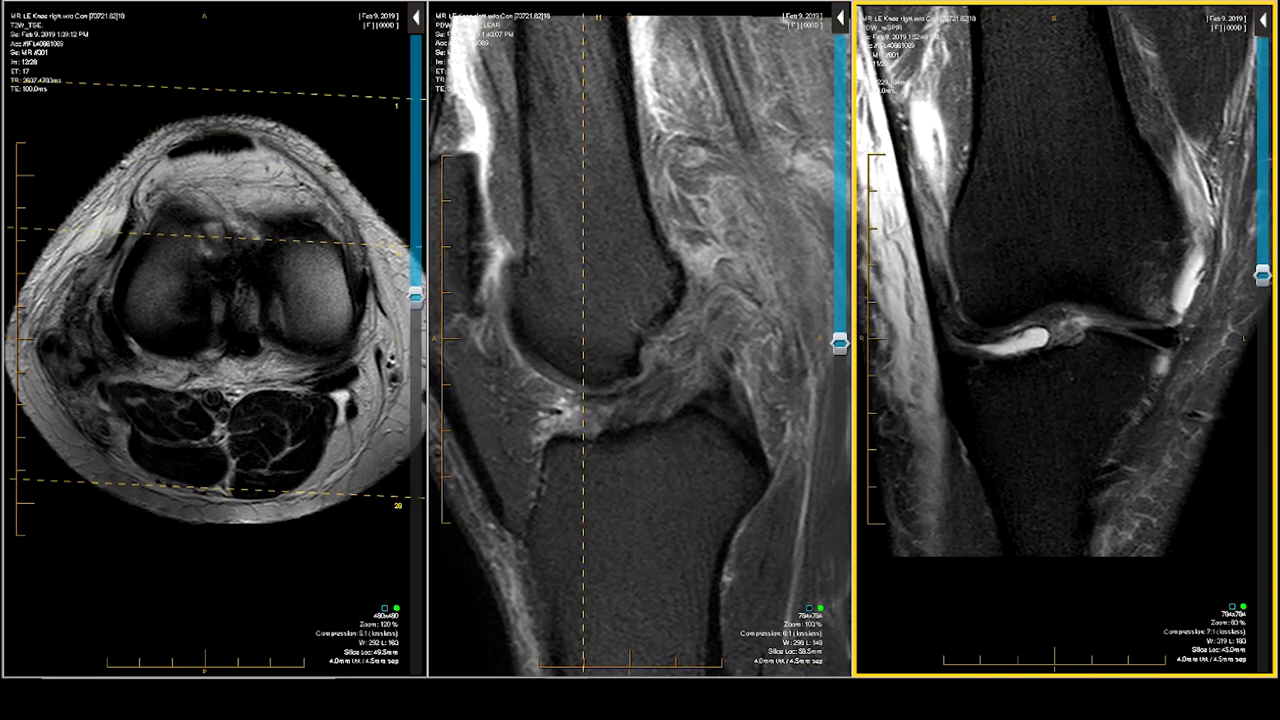
scroll(1066, 340, "up", 2)
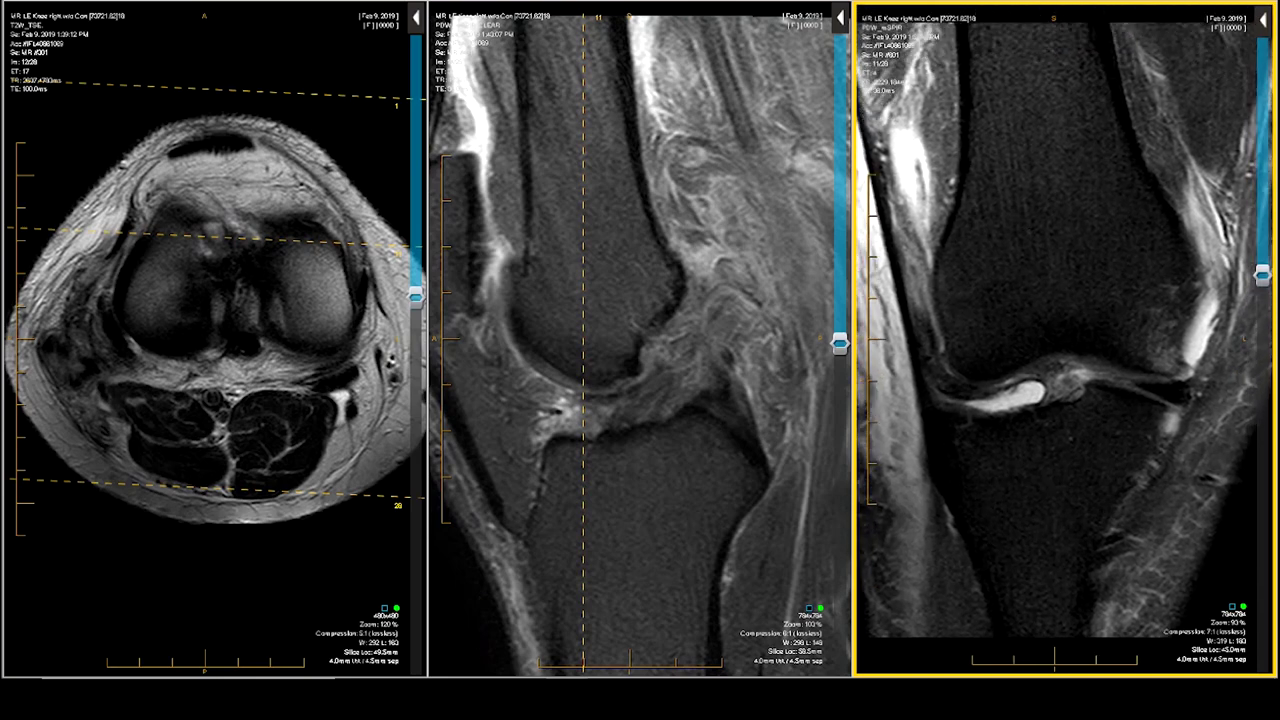
scroll(1066, 340, "down", 5)
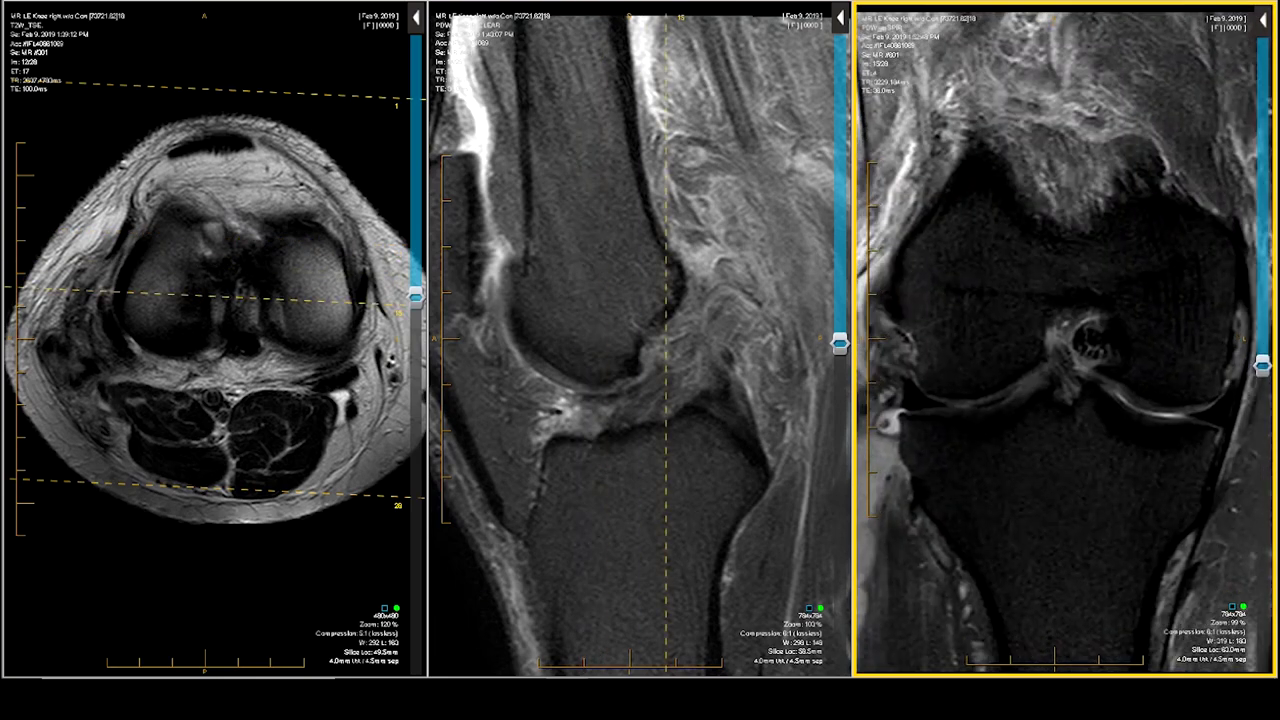
- Page the axial pane from image 20 to about image 13, the 54.0 mm femoral condyle slice
scroll(320, 267, "down", 4)
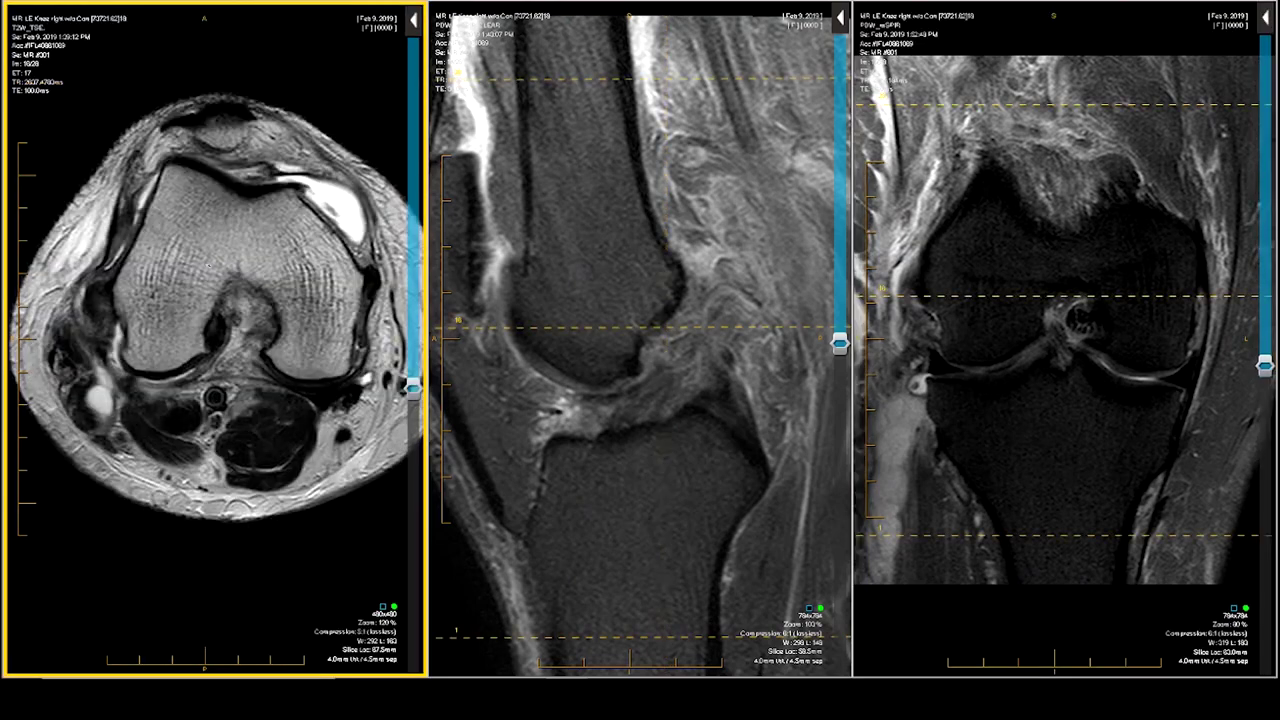
scroll(320, 267, "down", 3)
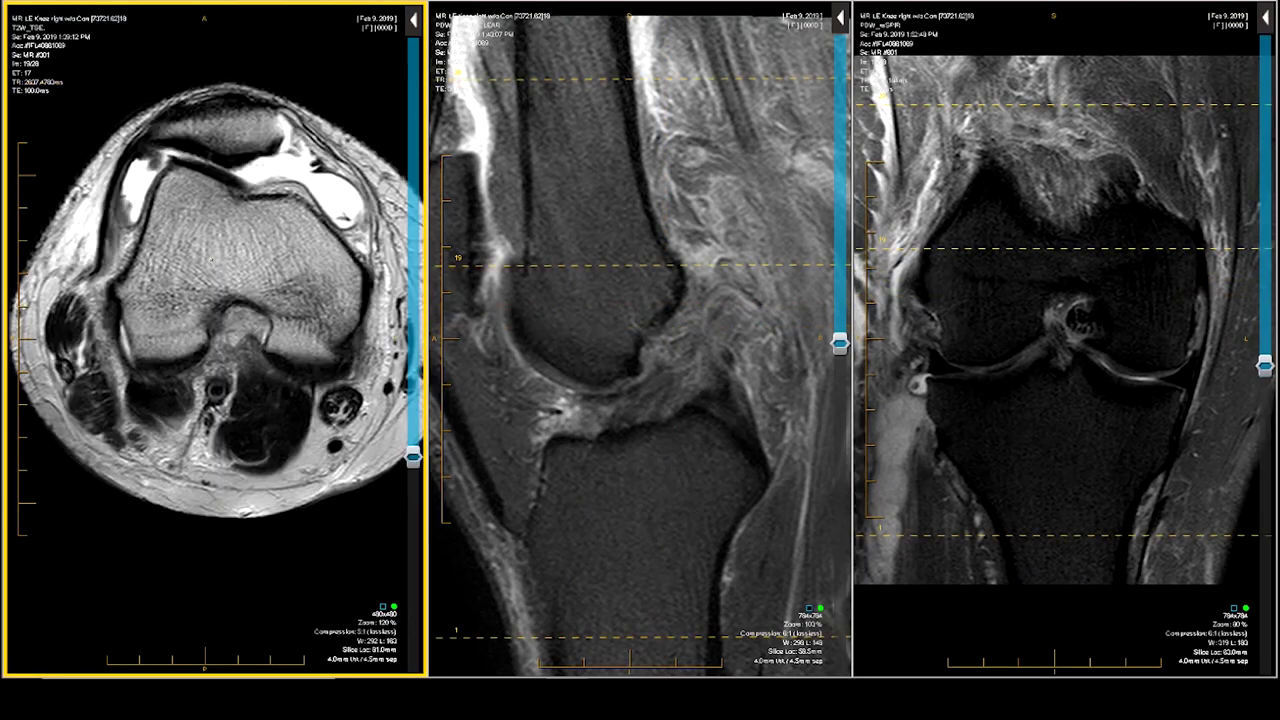
scroll(210, 258, "up", 1)
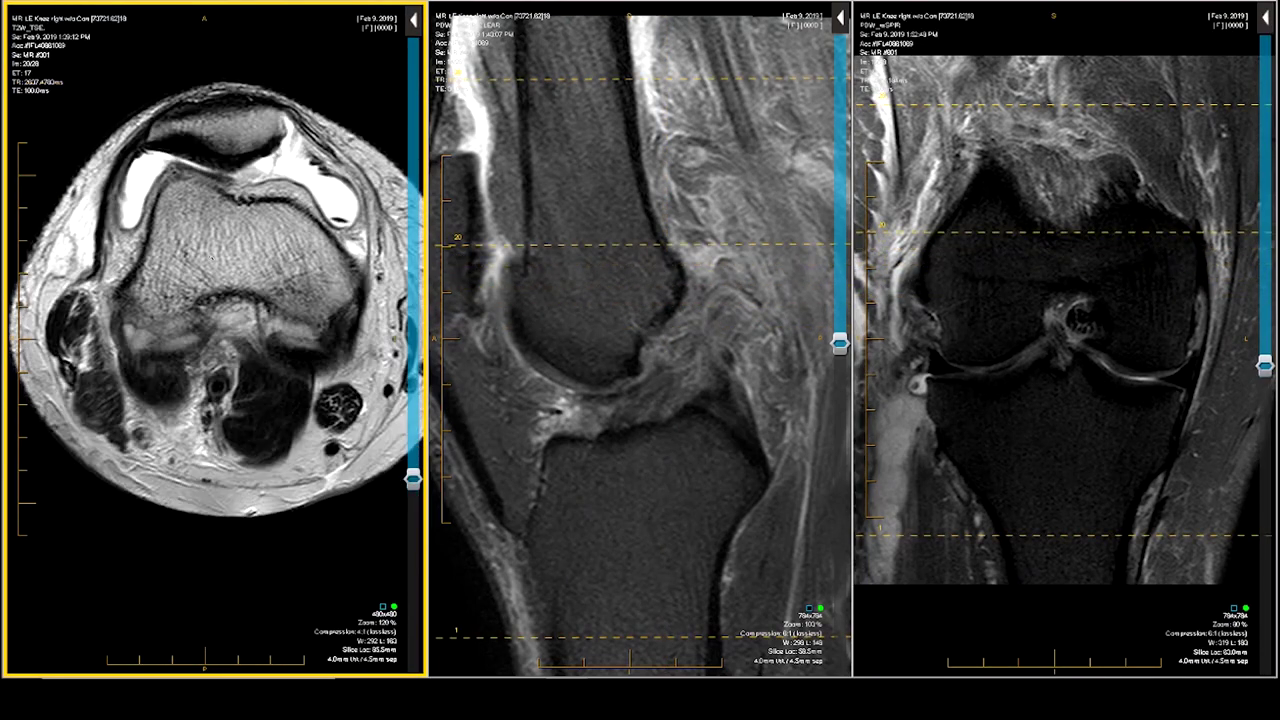
scroll(216, 304, "down", 1)
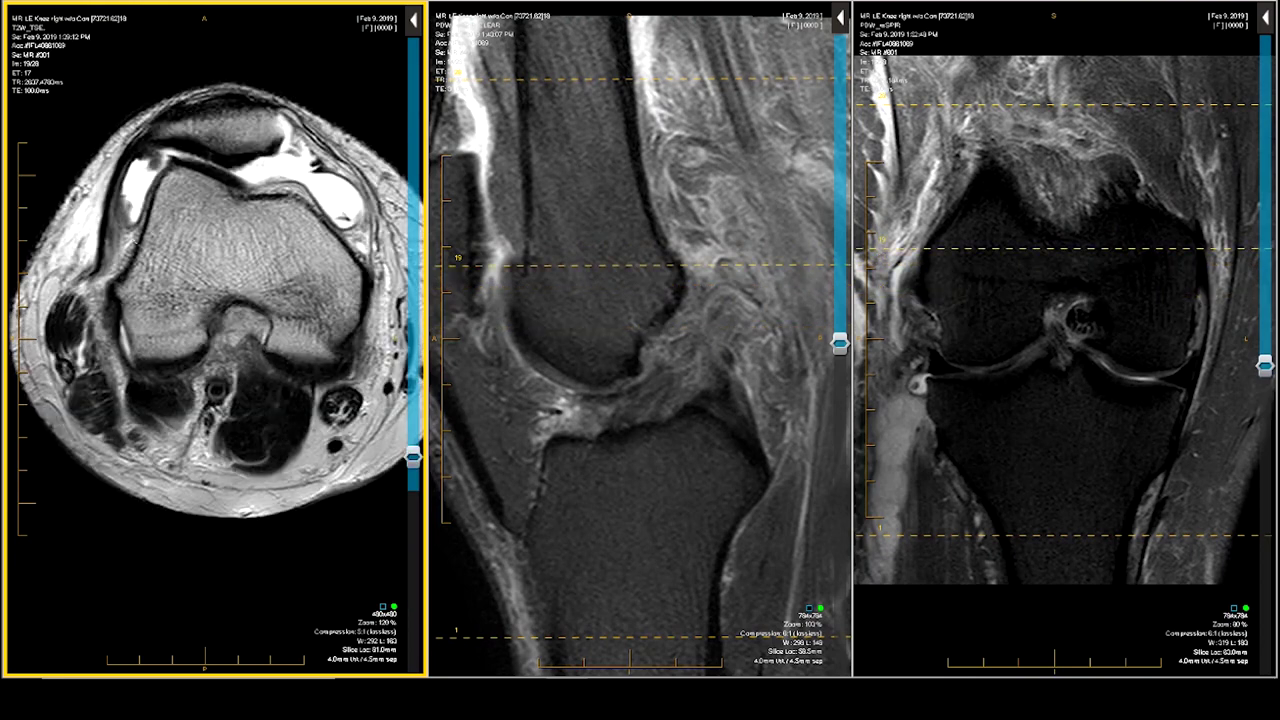
scroll(113, 199, "up", 2)
scroll(113, 199, "down", 2)
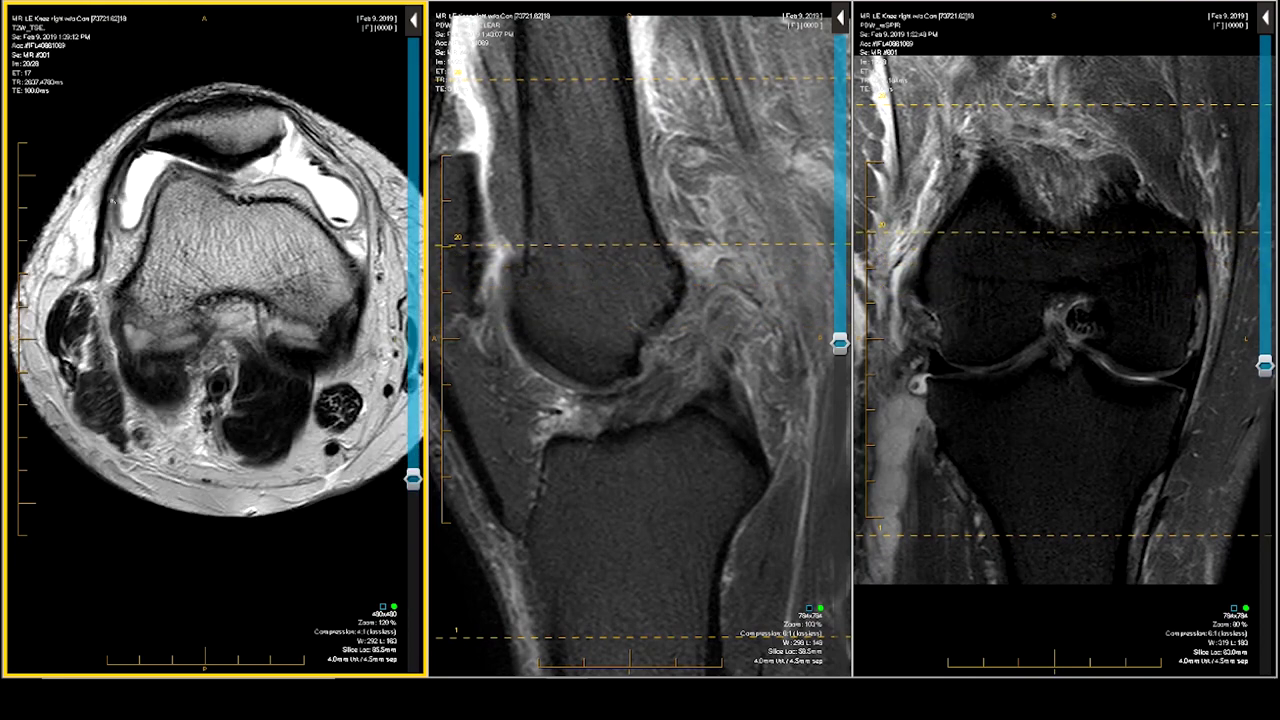
scroll(135, 170, "up", 2)
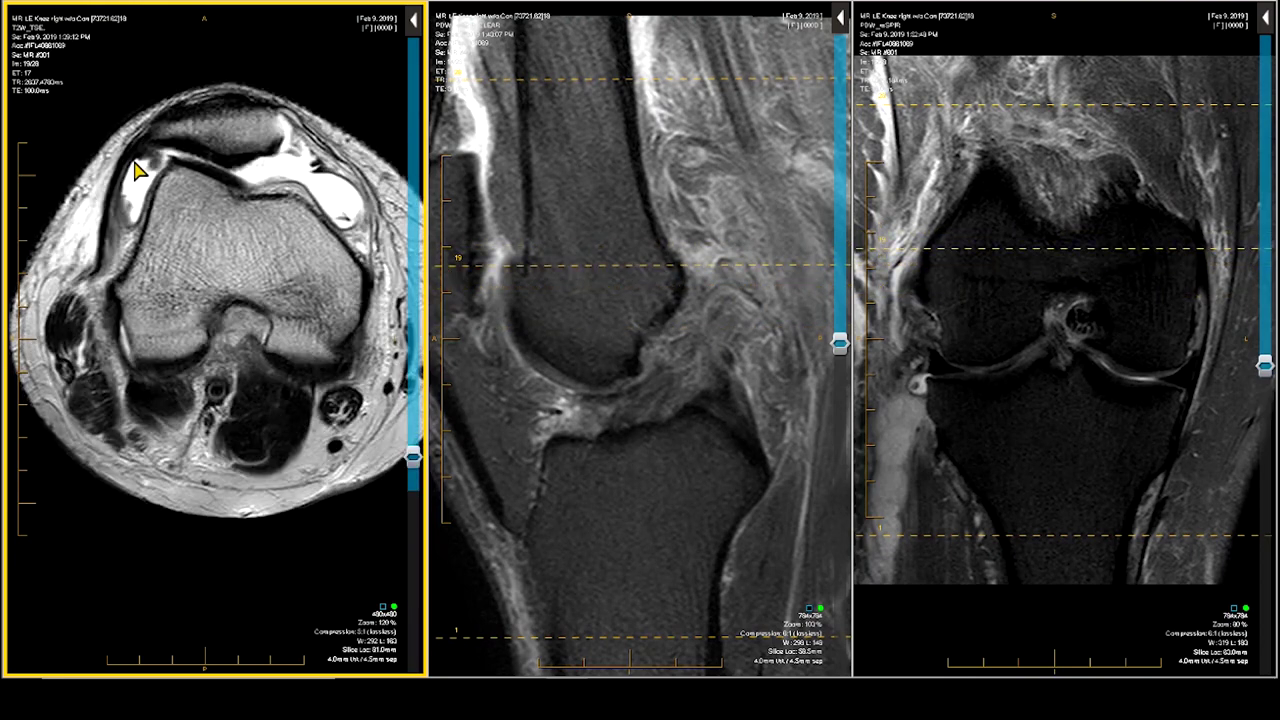
scroll(138, 173, "down", 2)
scroll(140, 176, "up", 4)
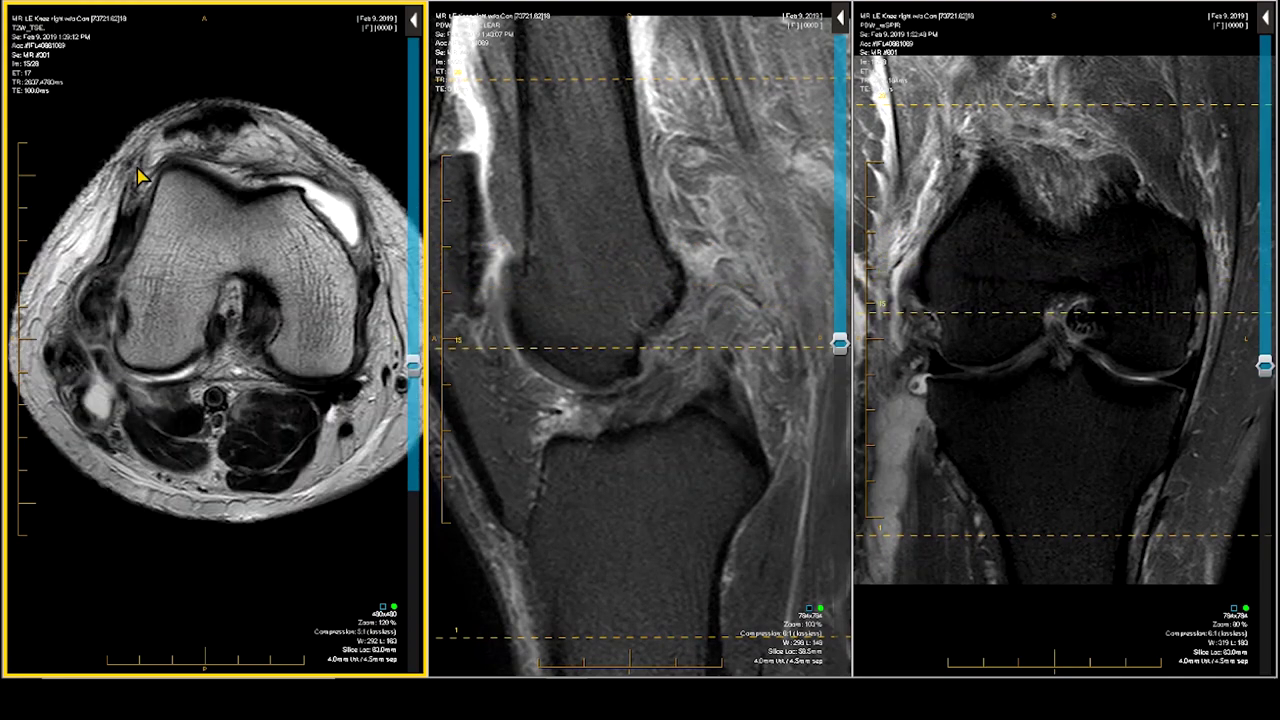
scroll(213, 198, "down", 2)
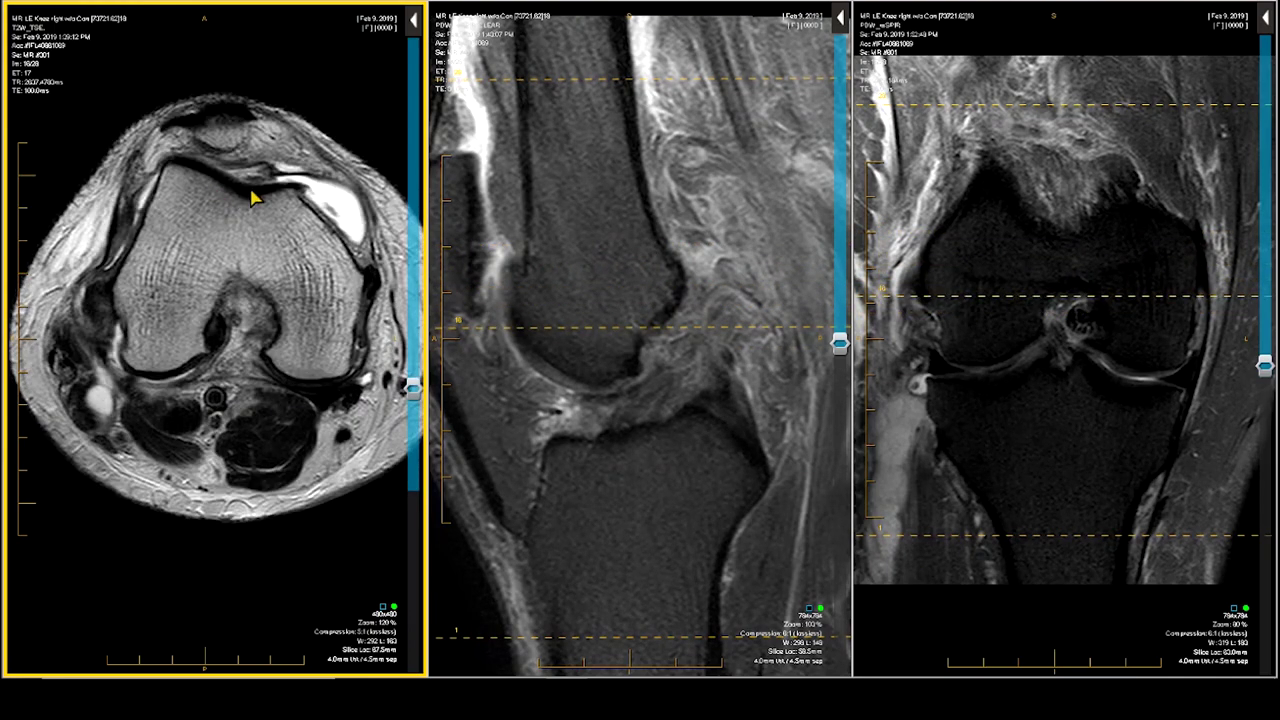
scroll(209, 186, "up", 2)
scroll(200, 182, "down", 2)
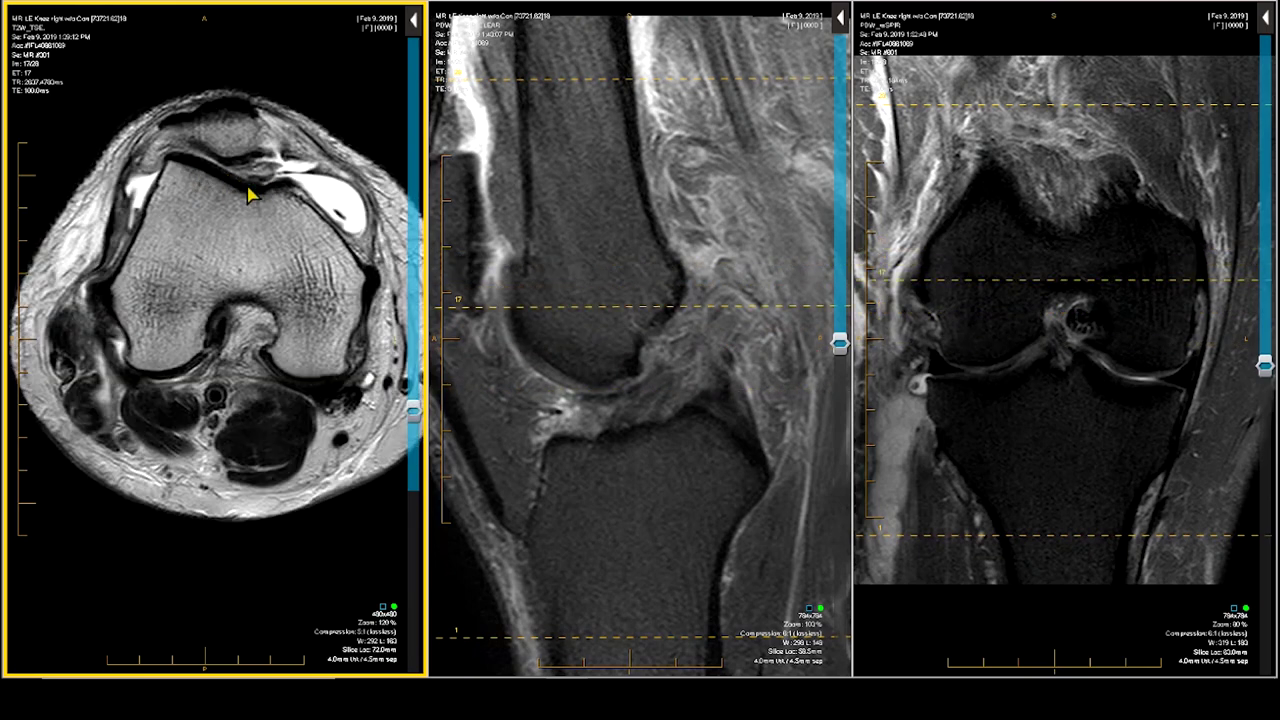
scroll(255, 196, "down", 1)
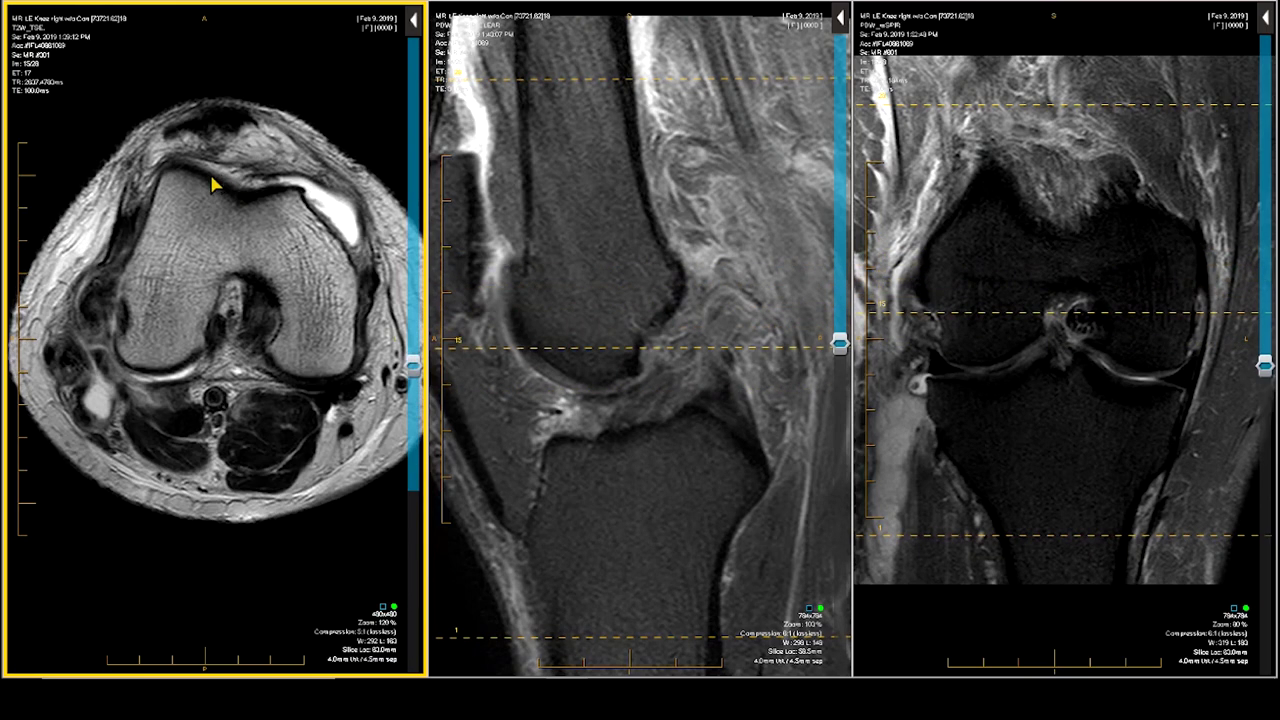
scroll(278, 197, "up", 1)
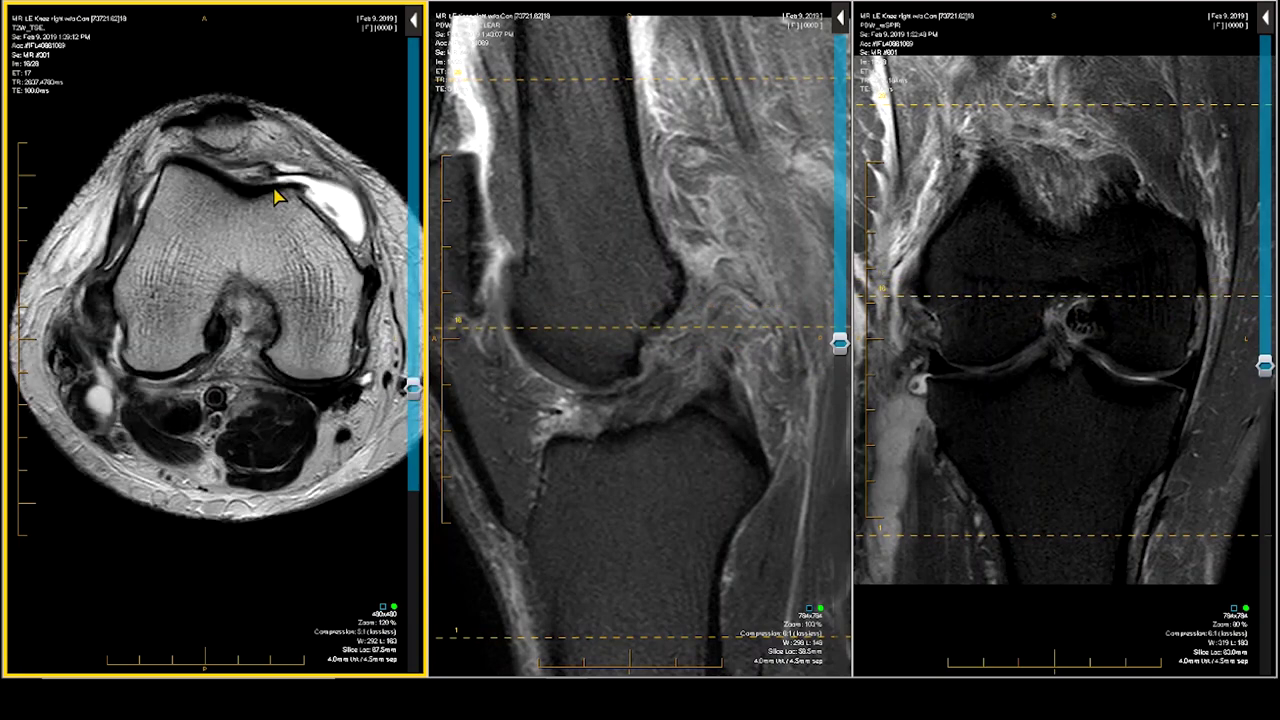
scroll(277, 196, "down", 4)
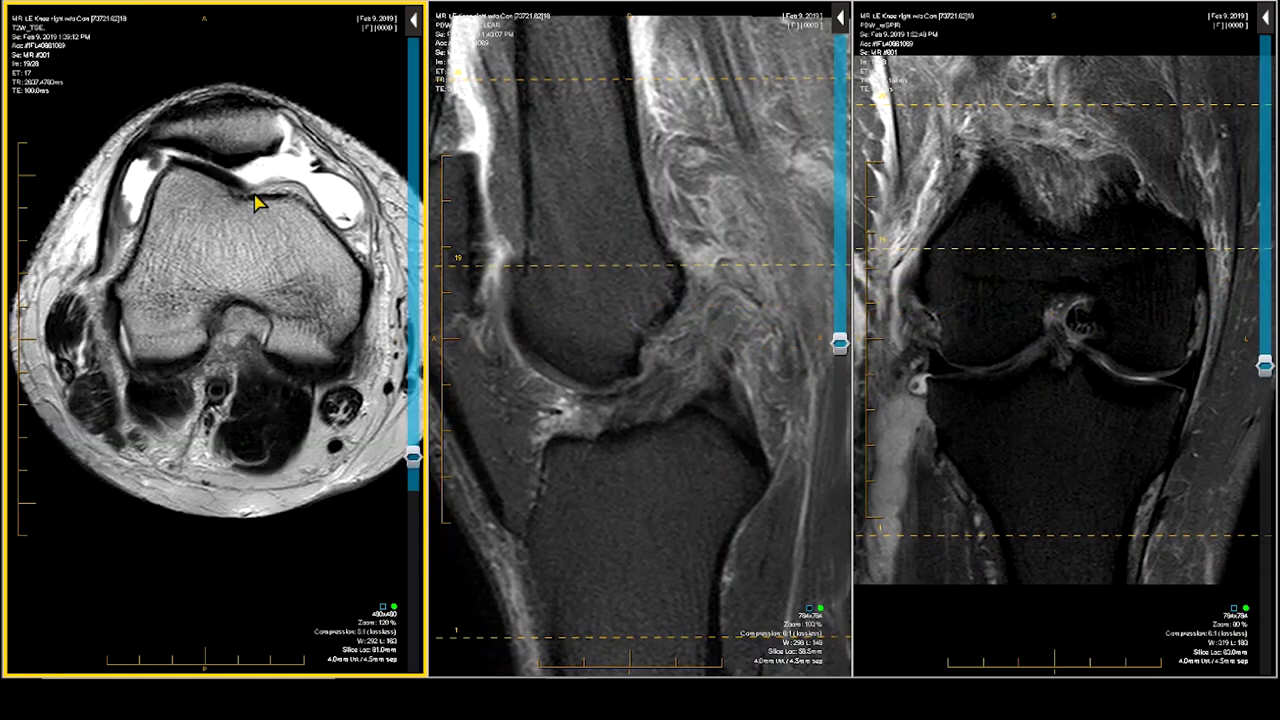
scroll(252, 204, "up", 2)
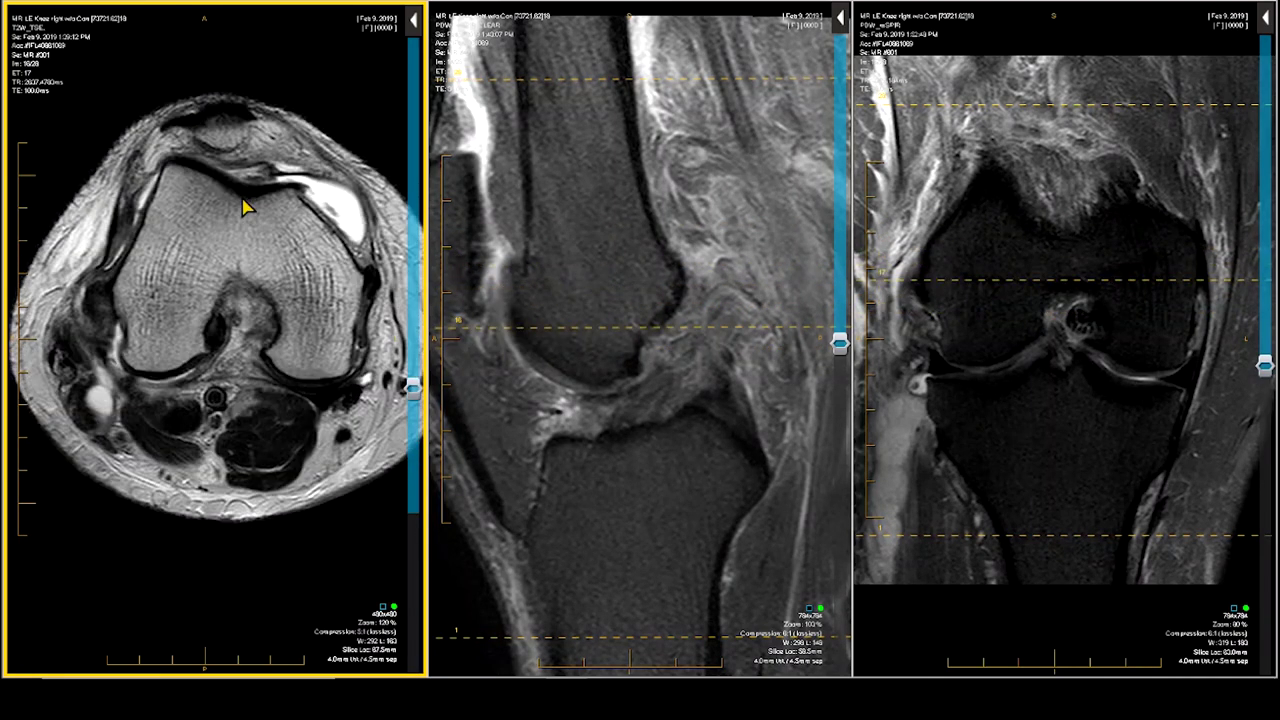
scroll(246, 206, "down", 2)
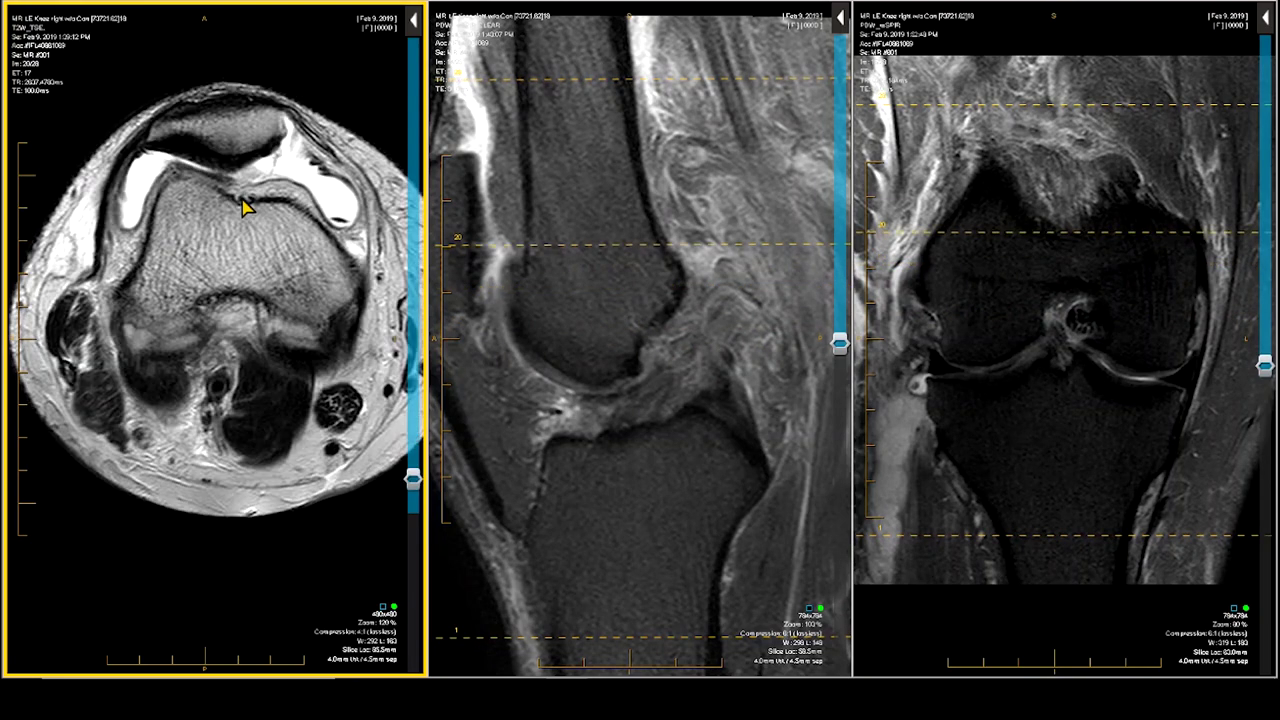
scroll(244, 207, "down", 6)
scroll(244, 207, "up", 4)
scroll(244, 207, "up", 3)
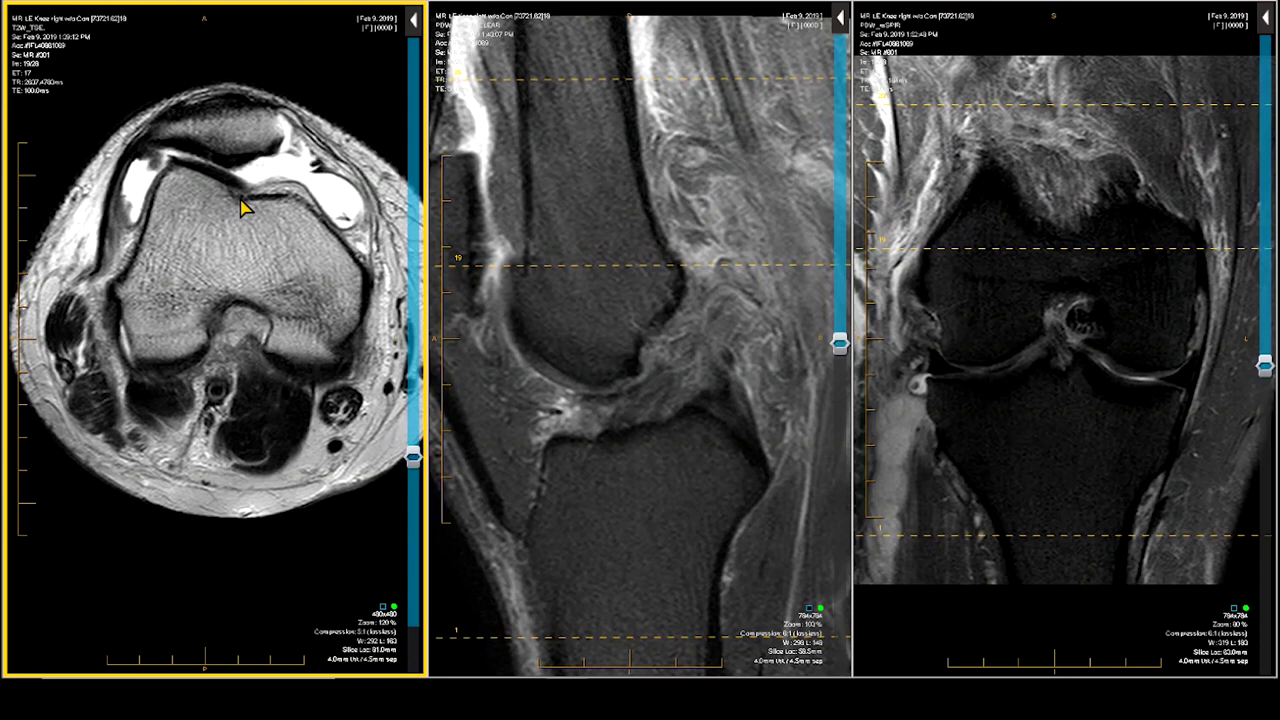
scroll(244, 207, "down", 2)
scroll(244, 207, "up", 1)
scroll(290, 150, "up", 1)
scroll(326, 153, "up", 1)
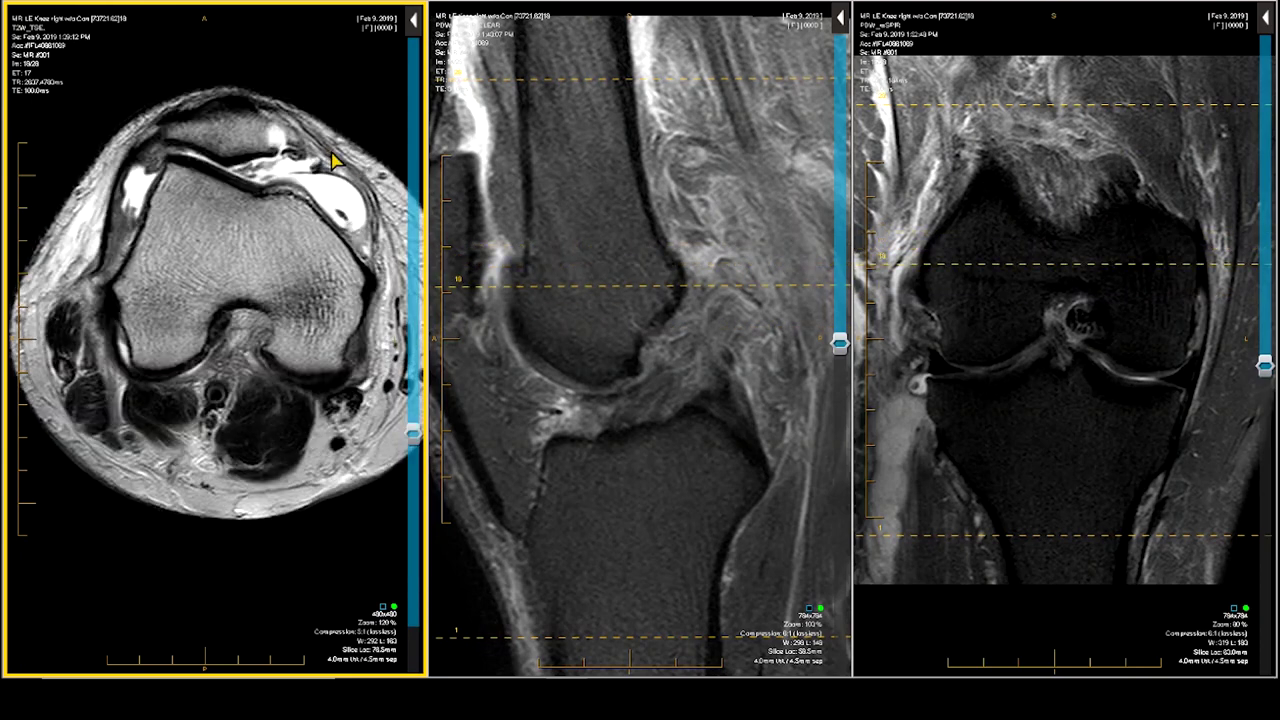
scroll(372, 200, "up", 1)
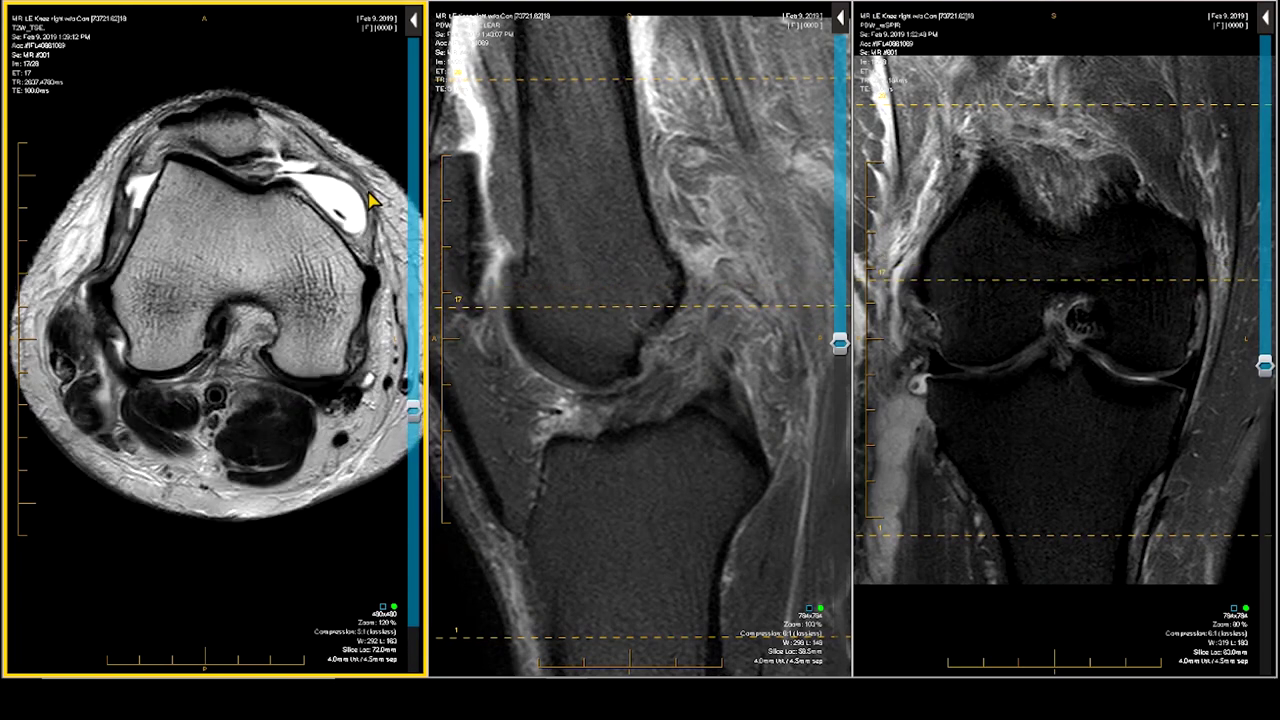
scroll(372, 200, "down", 3)
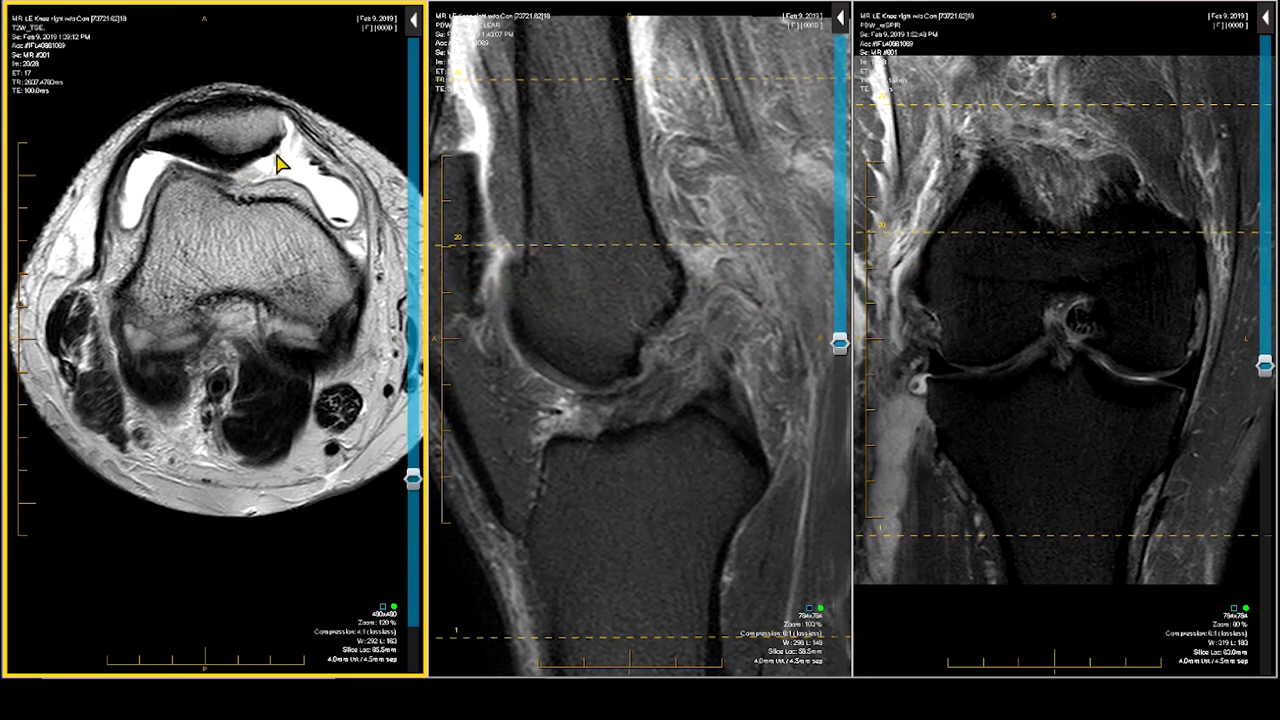
scroll(250, 156, "up", 1)
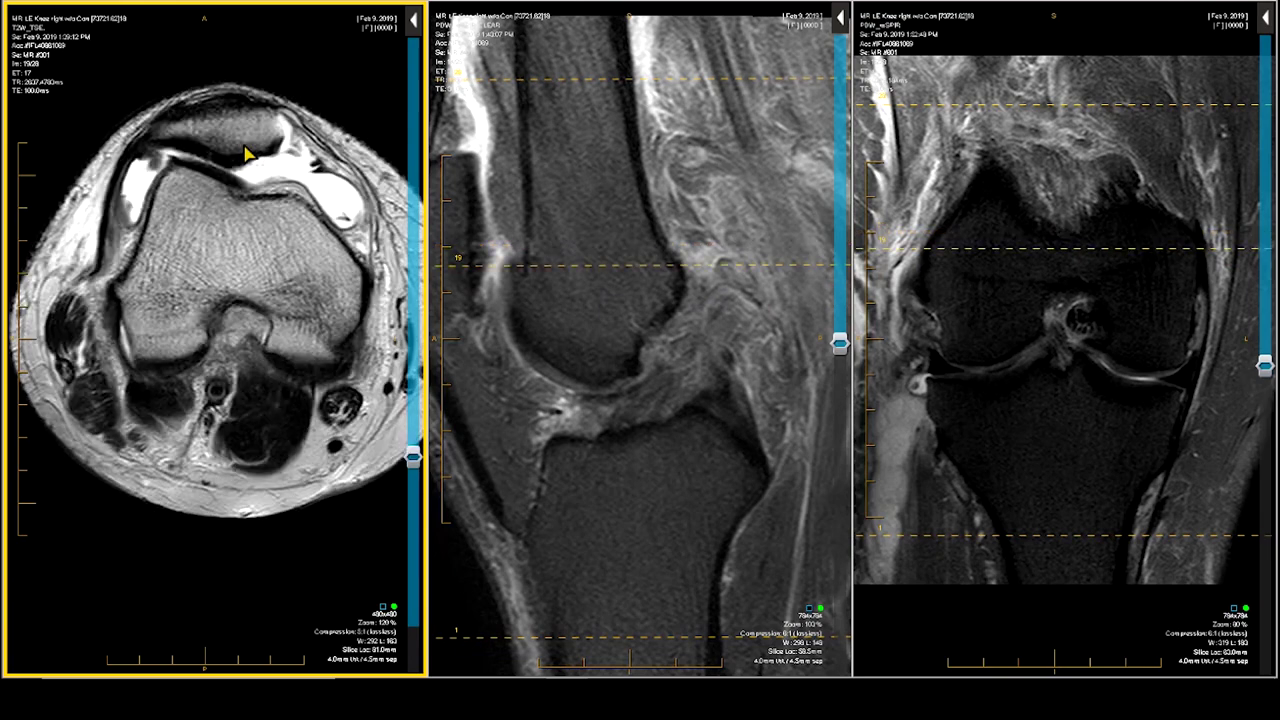
scroll(247, 154, "up", 6)
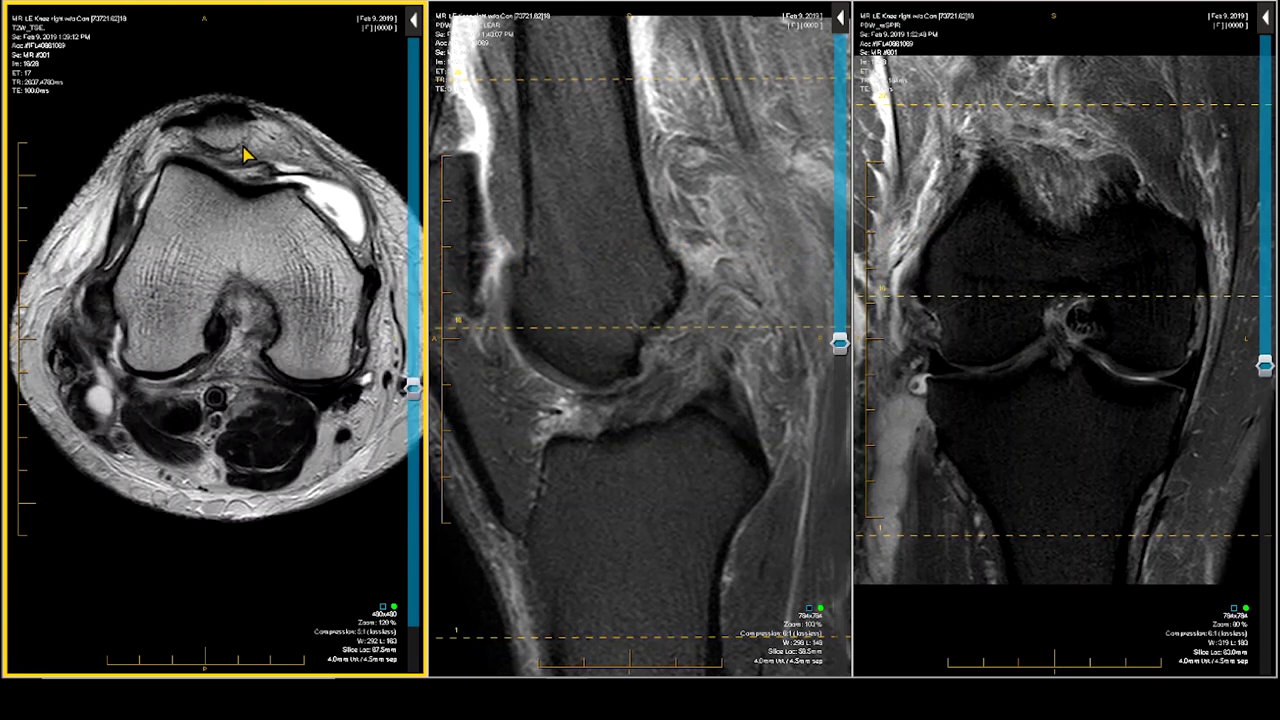
scroll(86, 300, "up", 1)
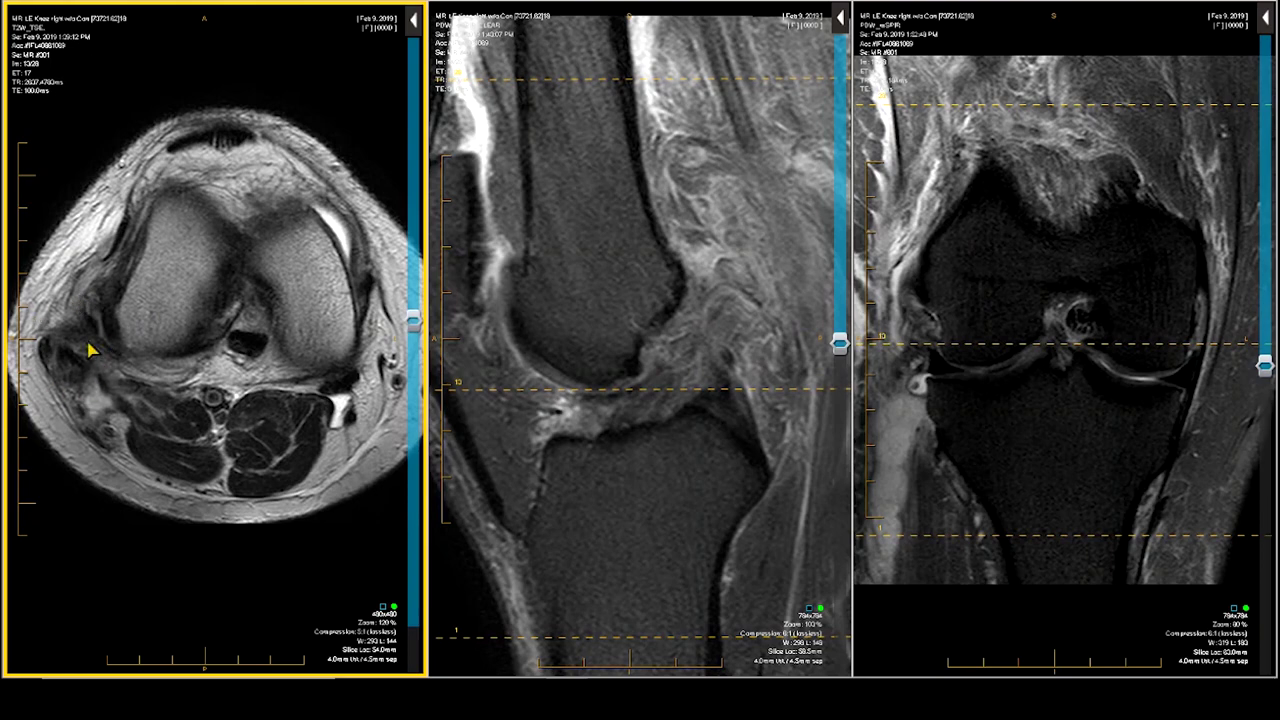
- Scroll the axial pane between images 10 and 18, settling on image 14 at 58.5 mm
scroll(94, 348, "up", 1)
scroll(96, 343, "up", 1)
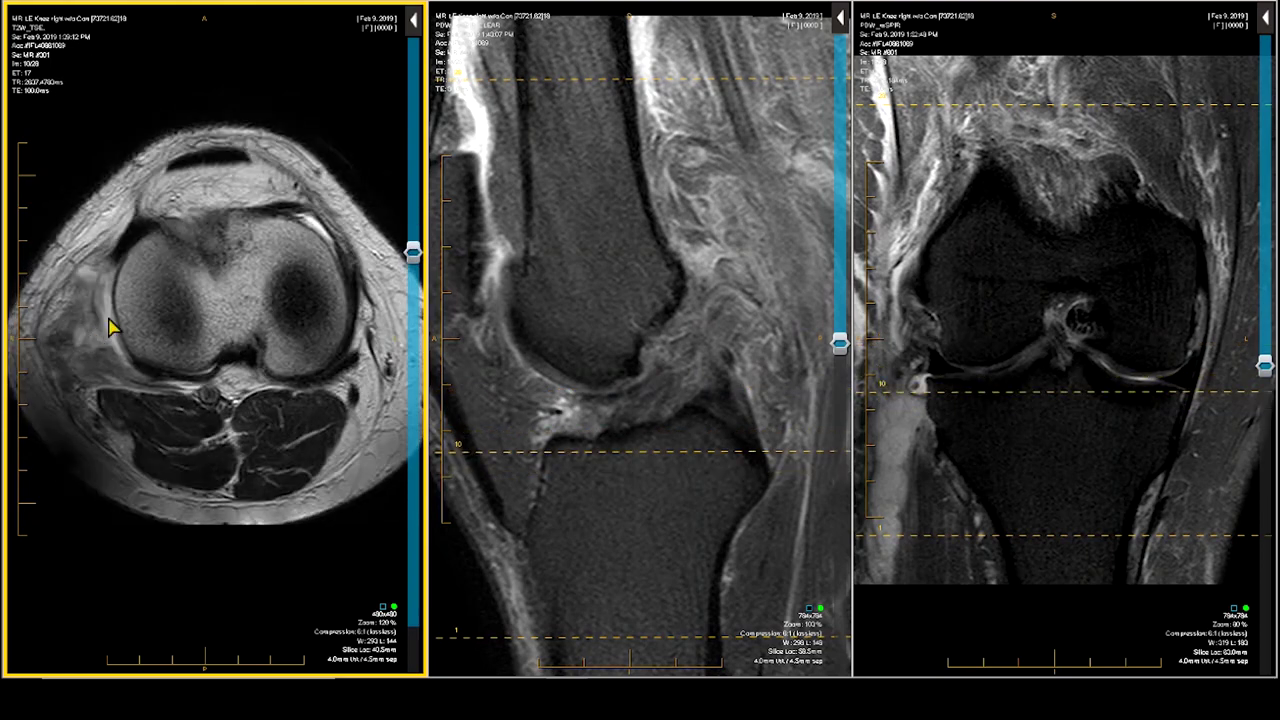
scroll(105, 305, "down", 1)
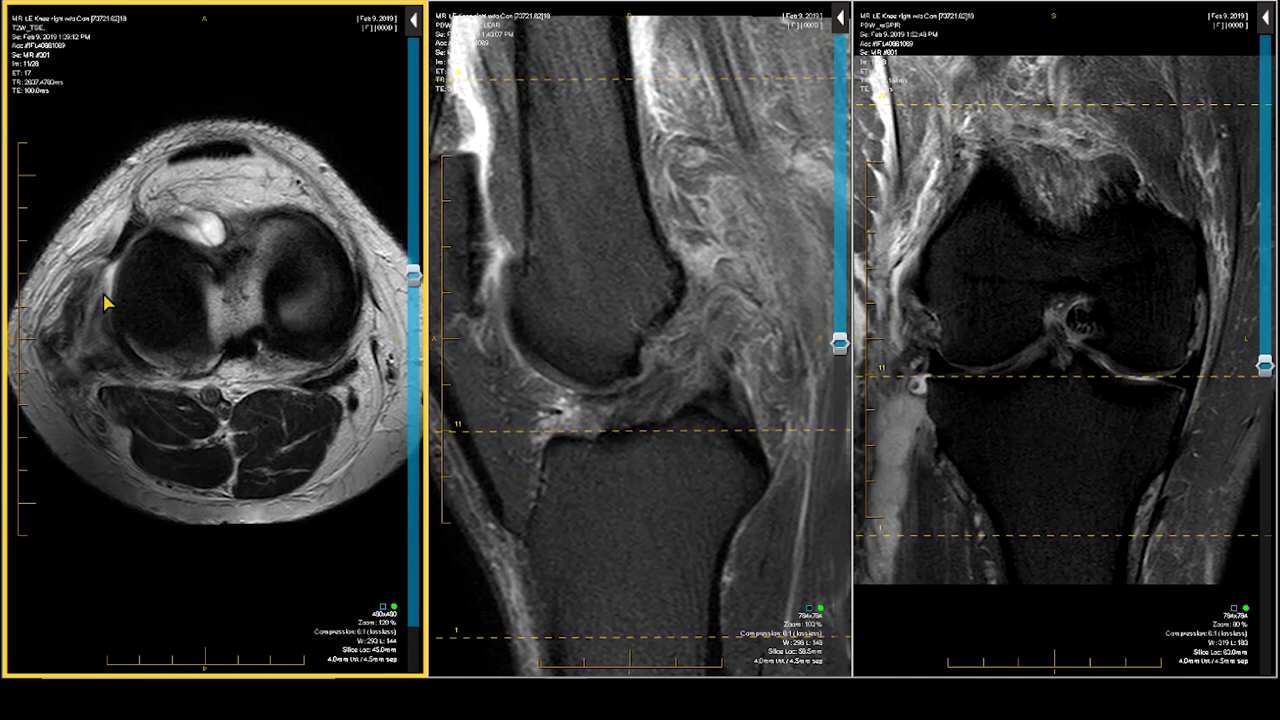
scroll(168, 312, "down", 1)
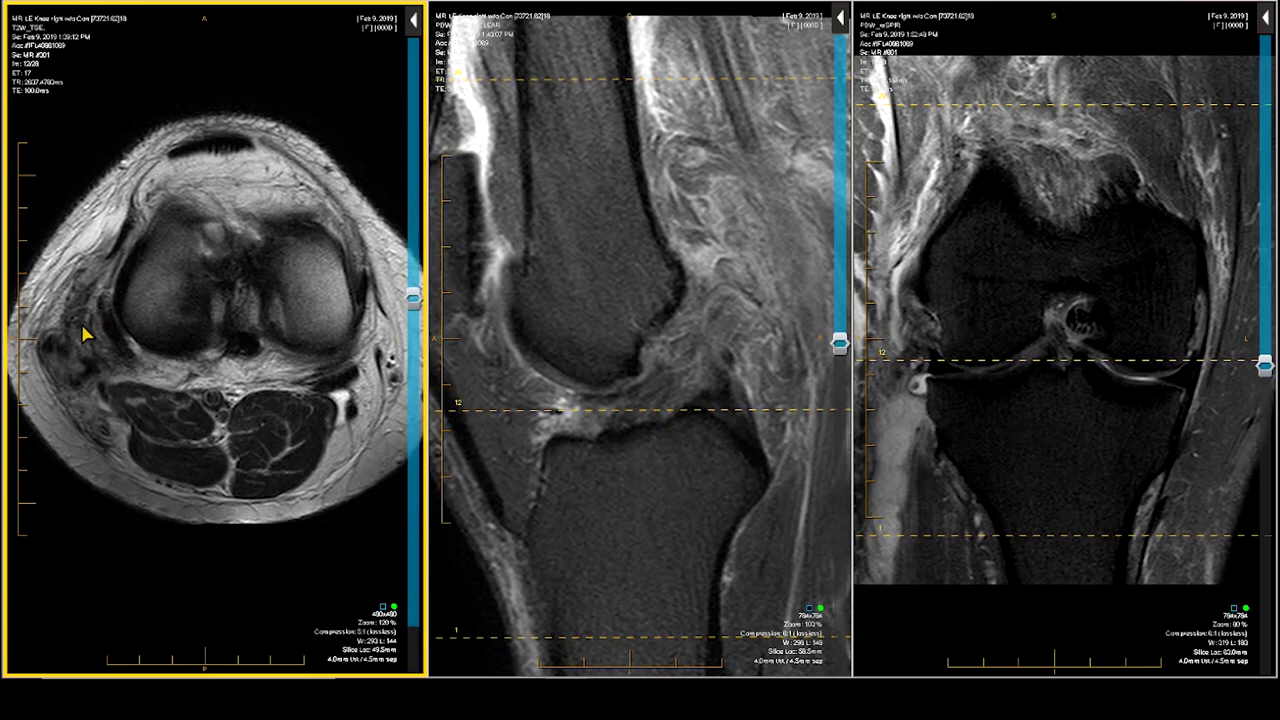
scroll(85, 370, "down", 1)
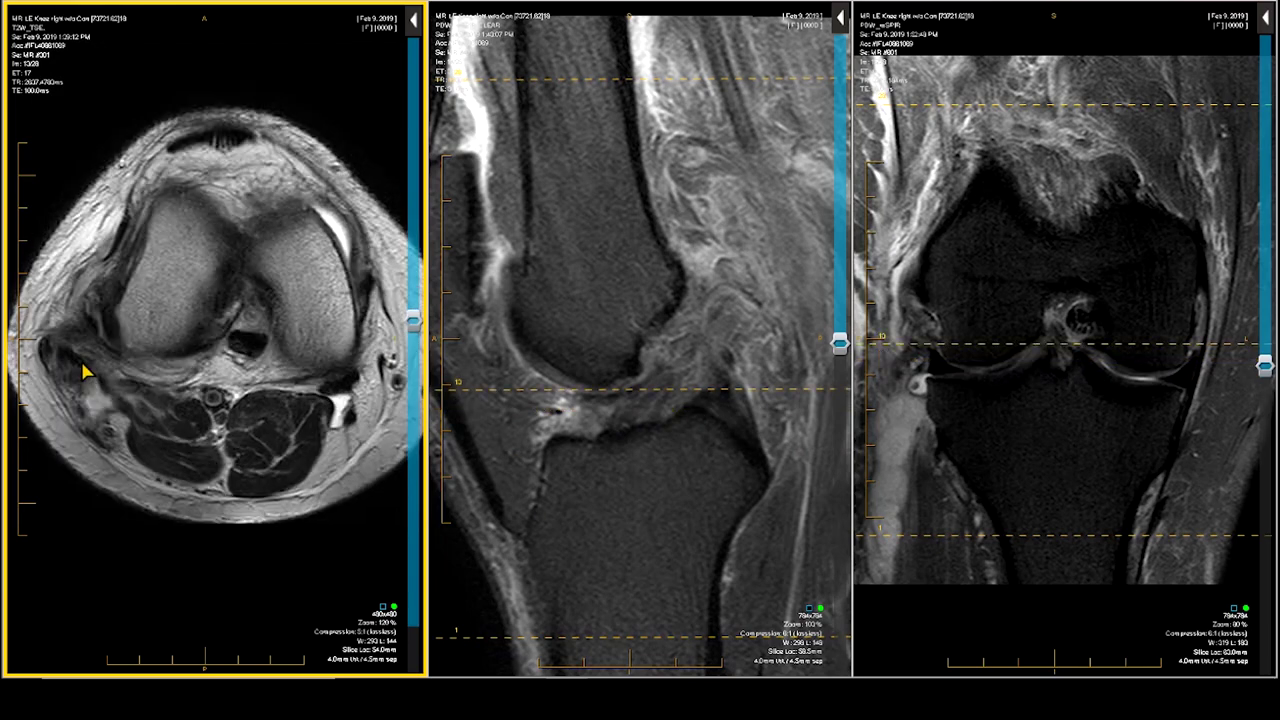
scroll(85, 370, "down", 3)
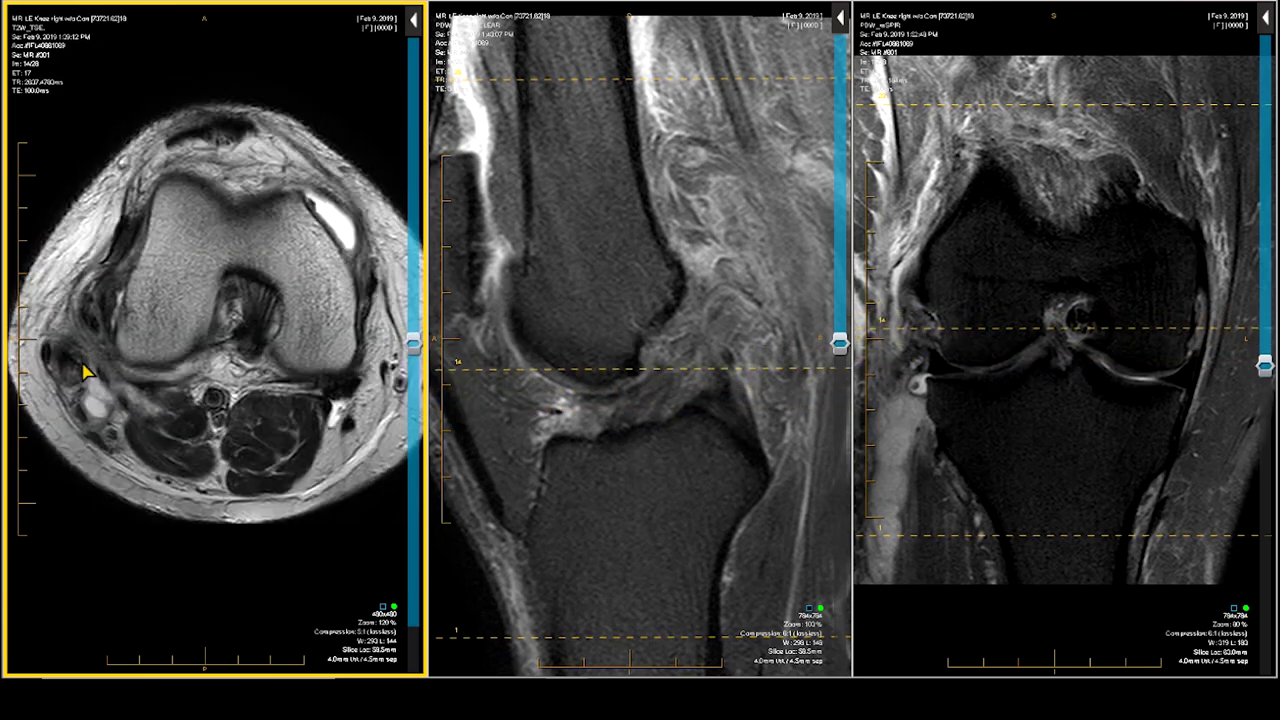
scroll(85, 370, "down", 2)
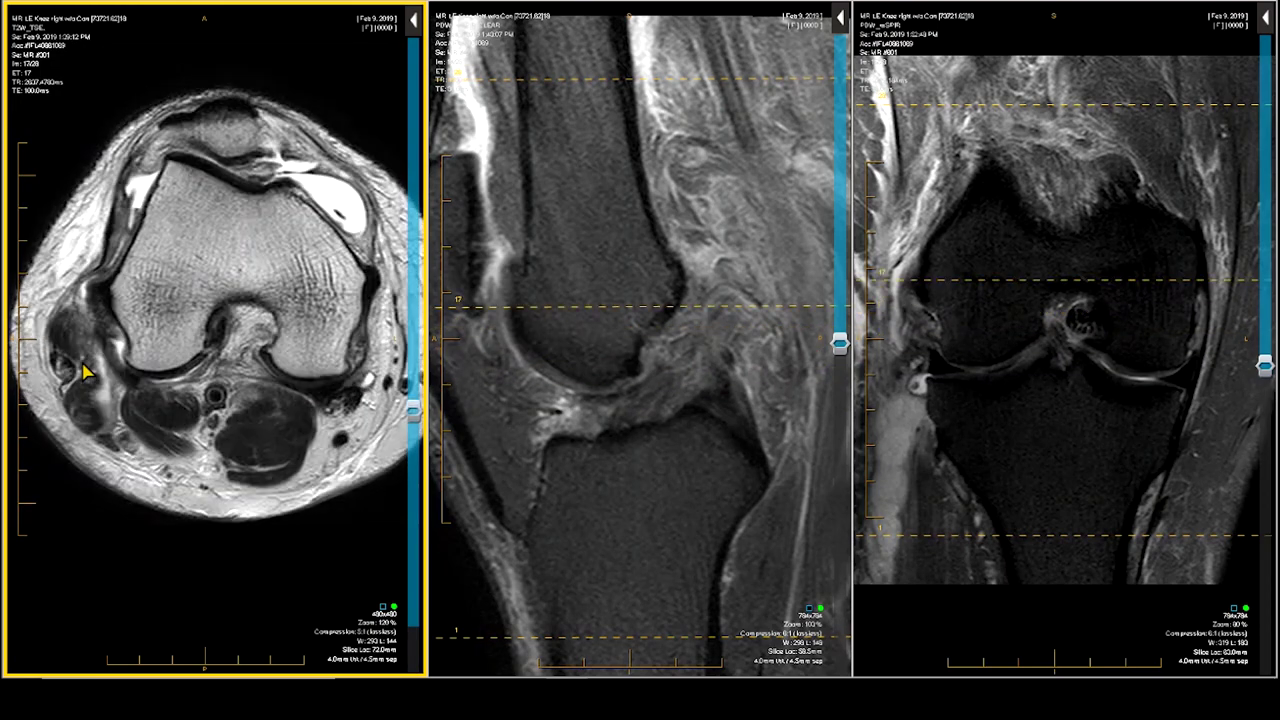
scroll(186, 357, "up", 4)
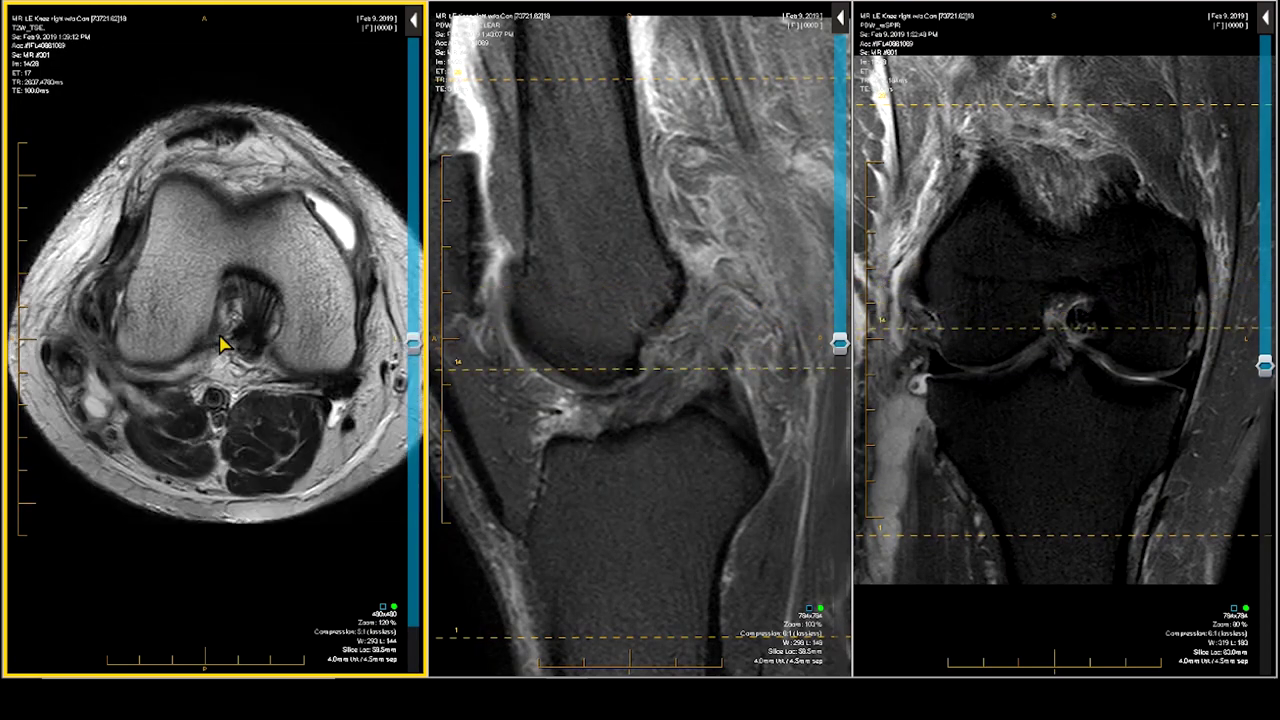
scroll(220, 345, "down", 1)
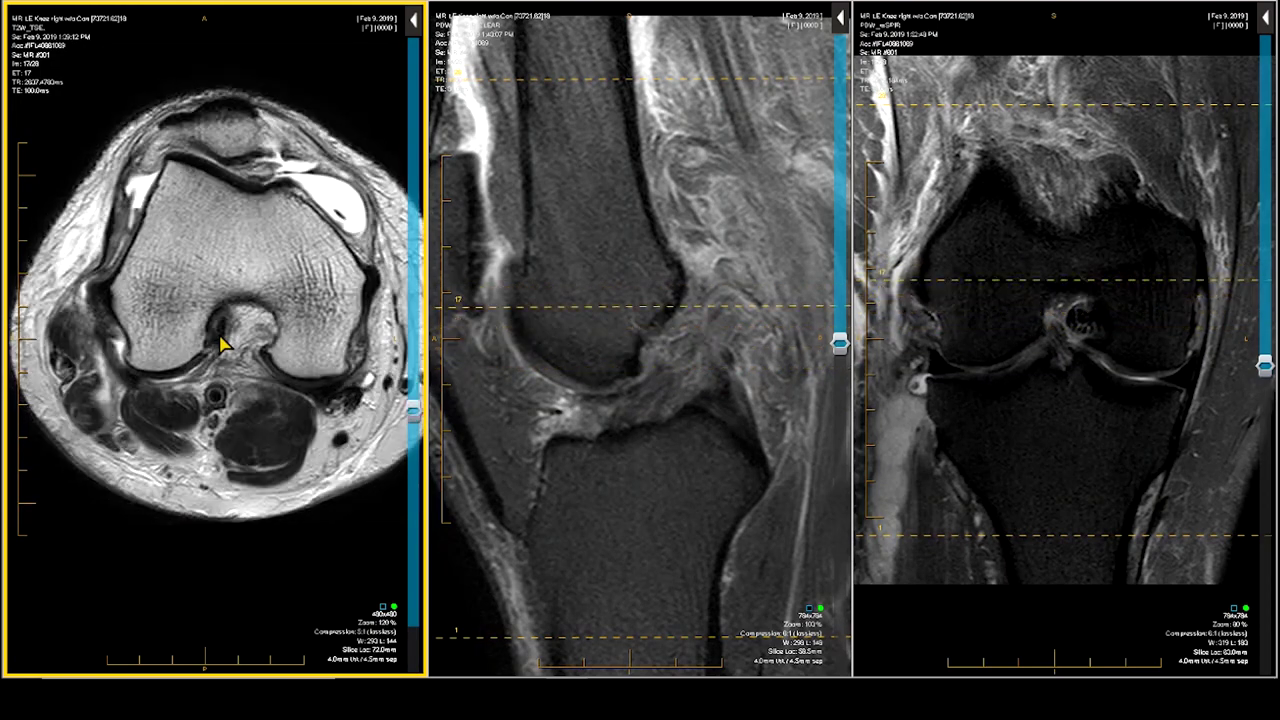
scroll(213, 357, "down", 1)
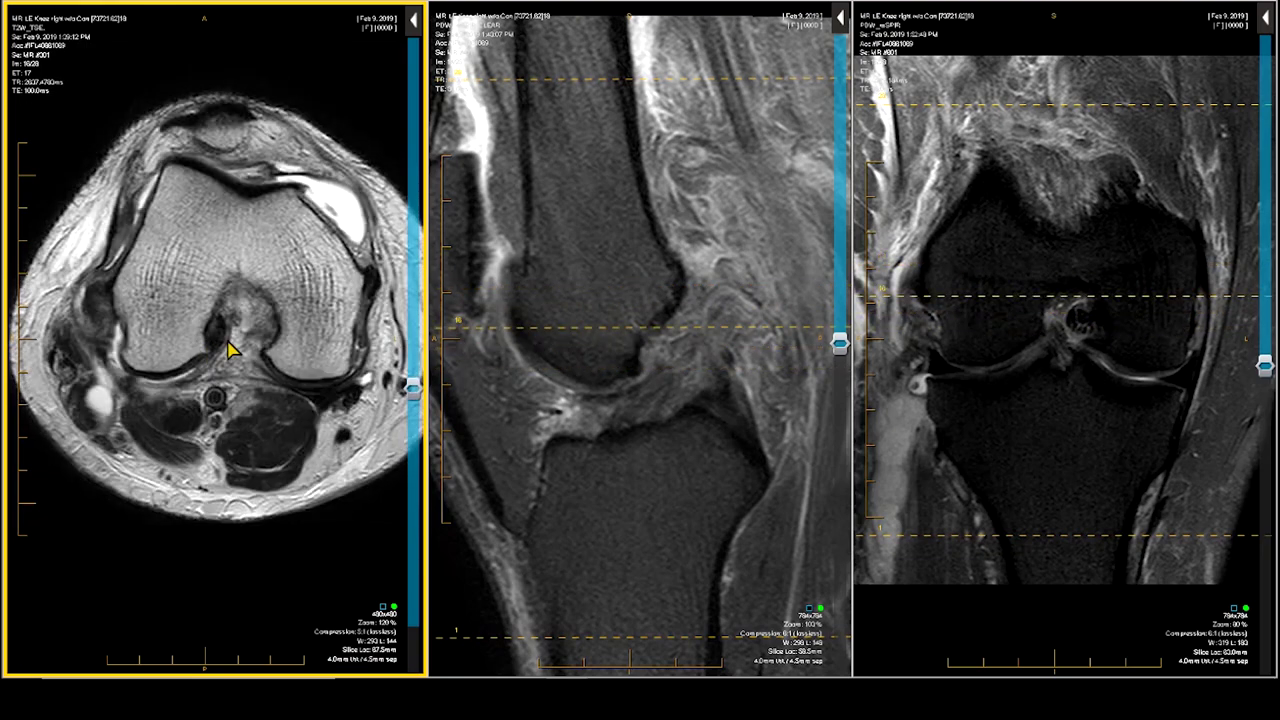
scroll(248, 345, "up", 2)
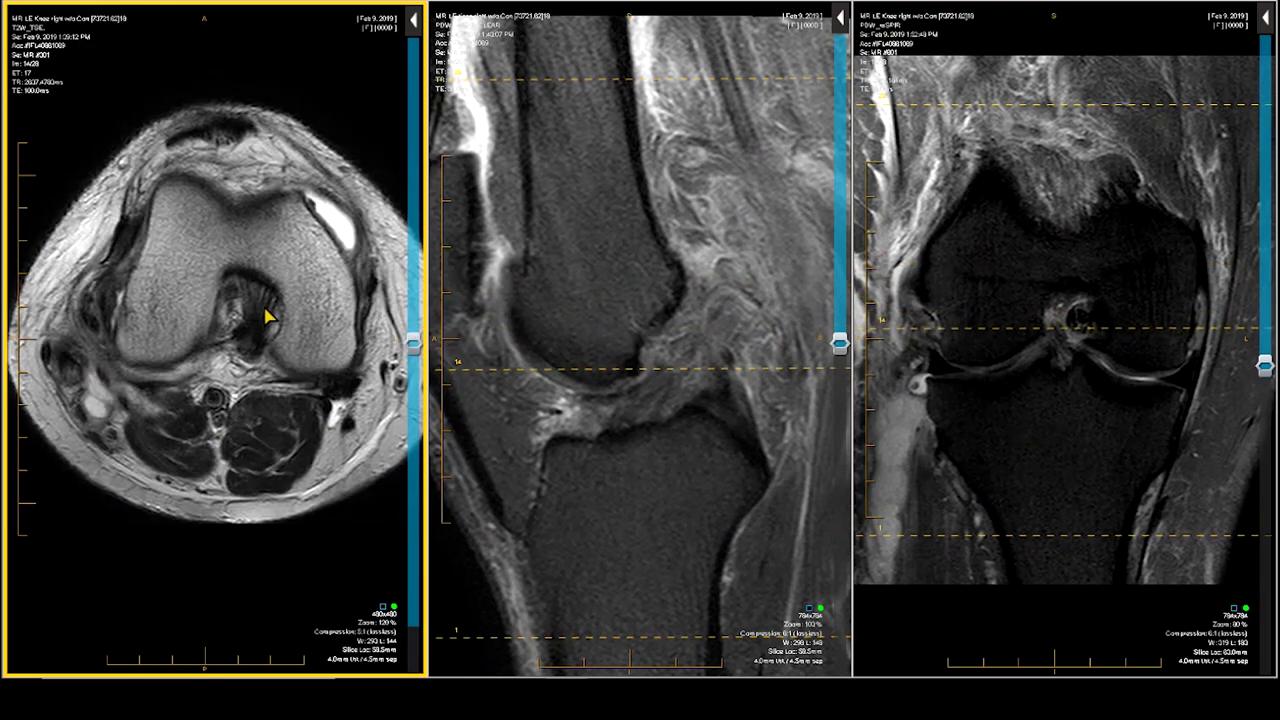
scroll(257, 330, "down", 1)
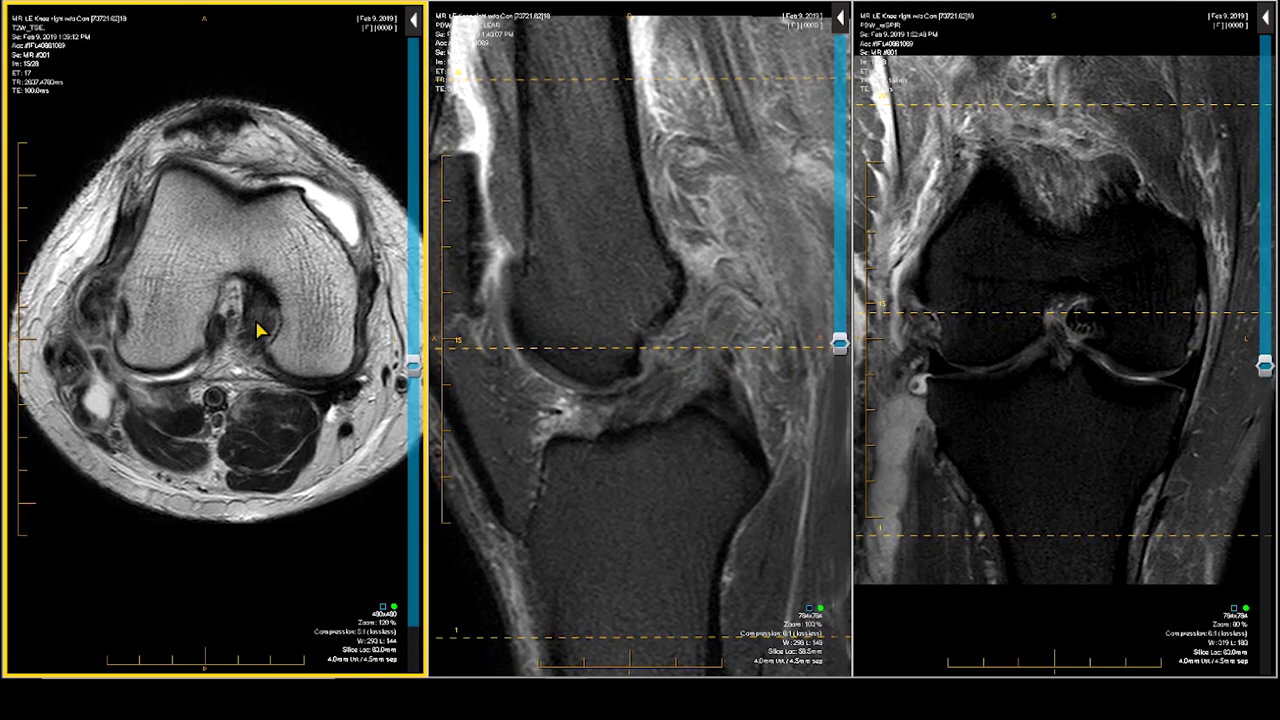
scroll(257, 330, "up", 1)
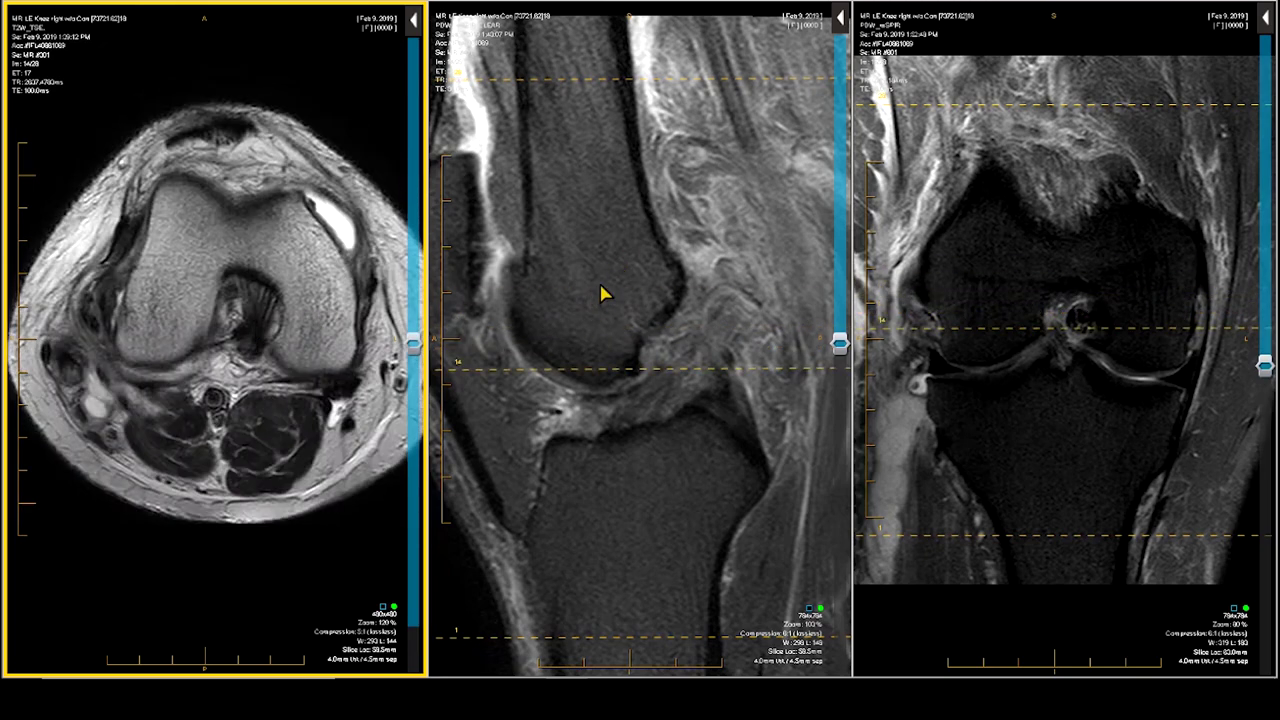
- Make the sagittal pane active and step to a central slice showing the cruciate ligaments
left_click(571, 237)
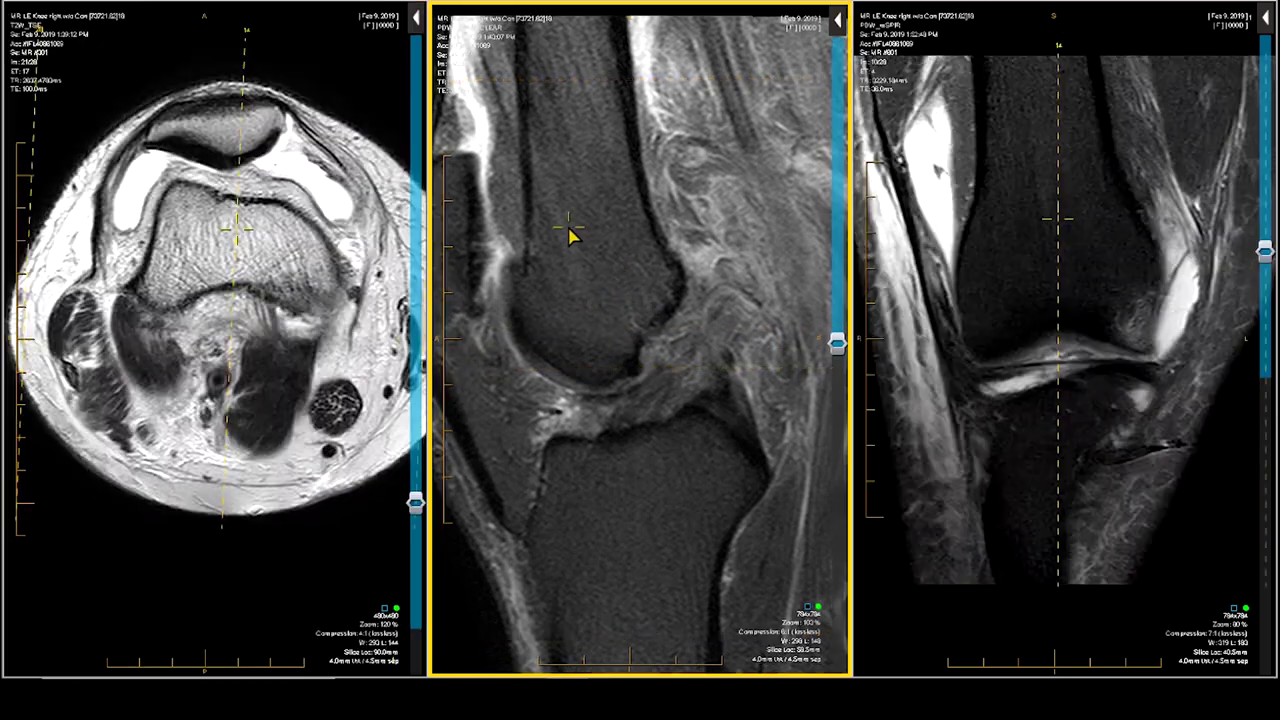
scroll(568, 330, "down", 3)
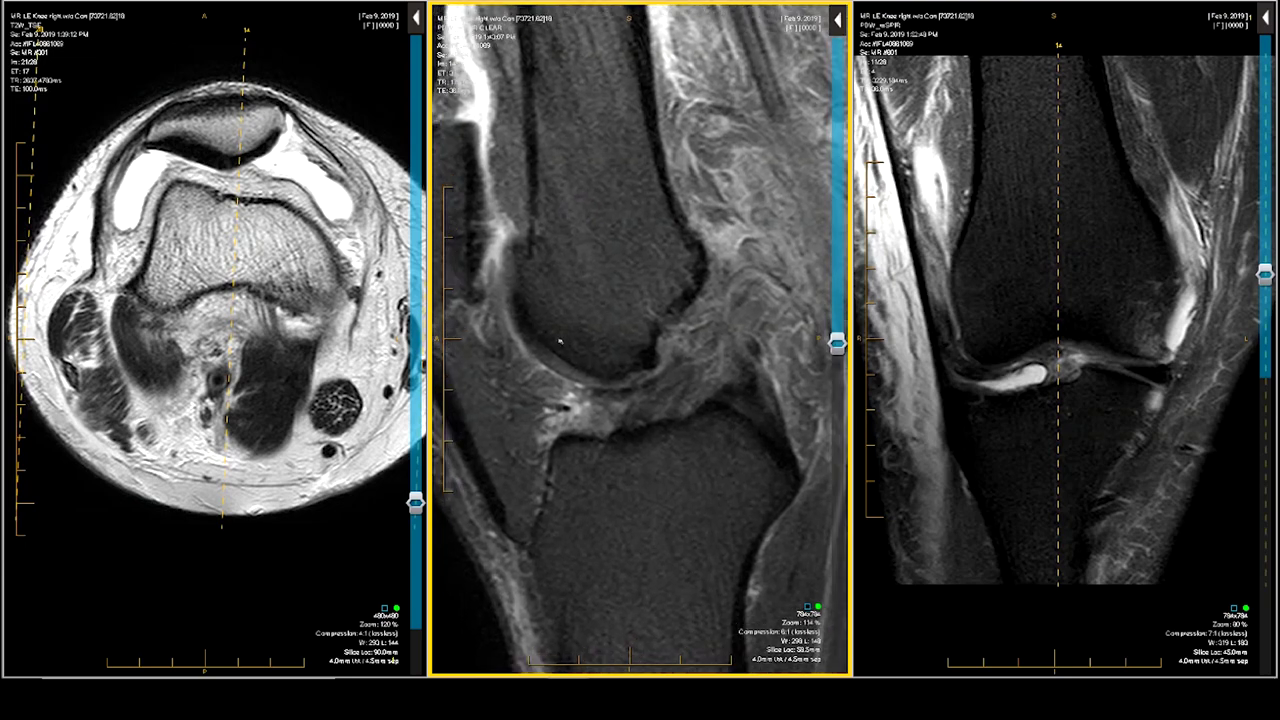
scroll(570, 330, "up", 3)
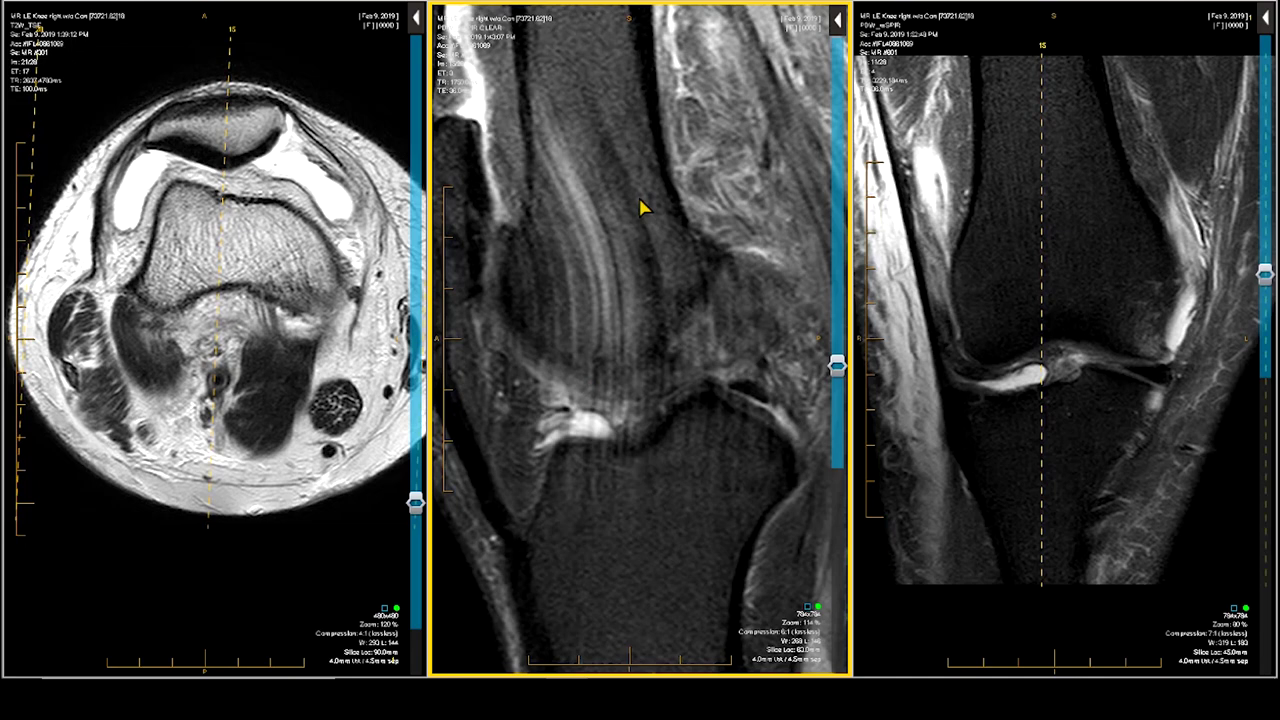
scroll(643, 207, "up", 3)
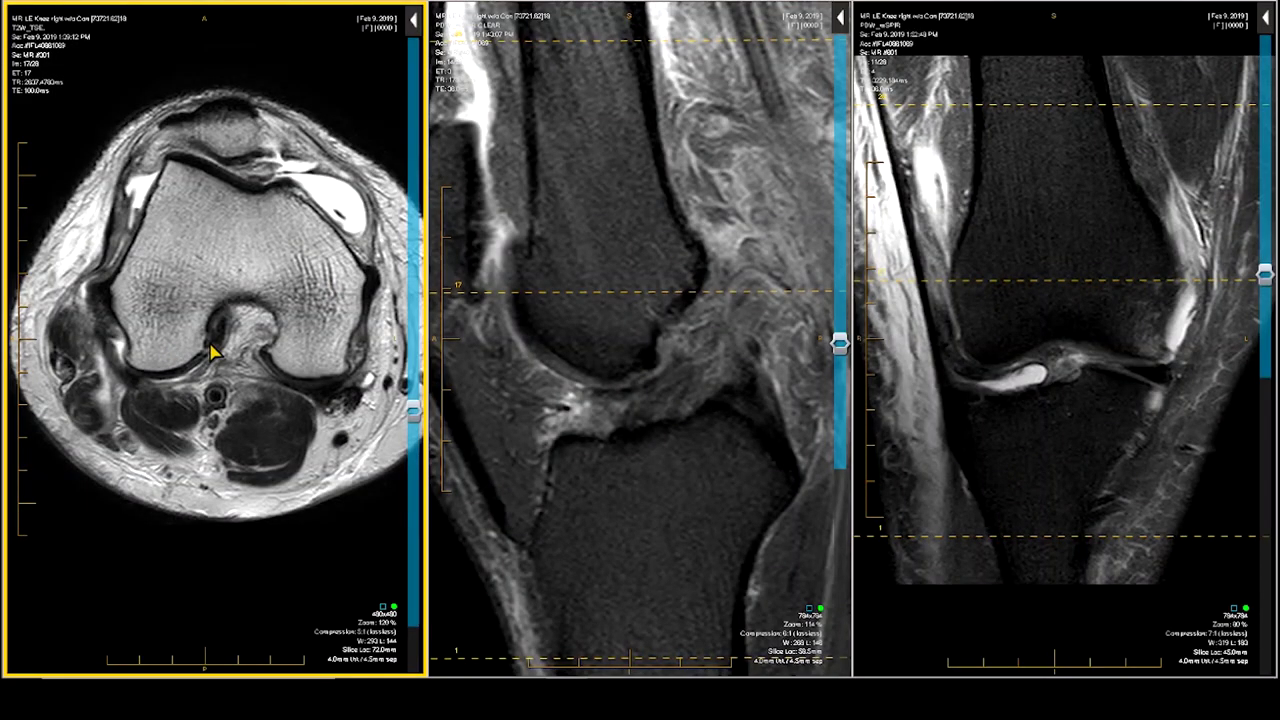
- Make the coronal pane active, zoom it to 88% and settle on the 54.0 mm slice
scroll(213, 352, "down", 1)
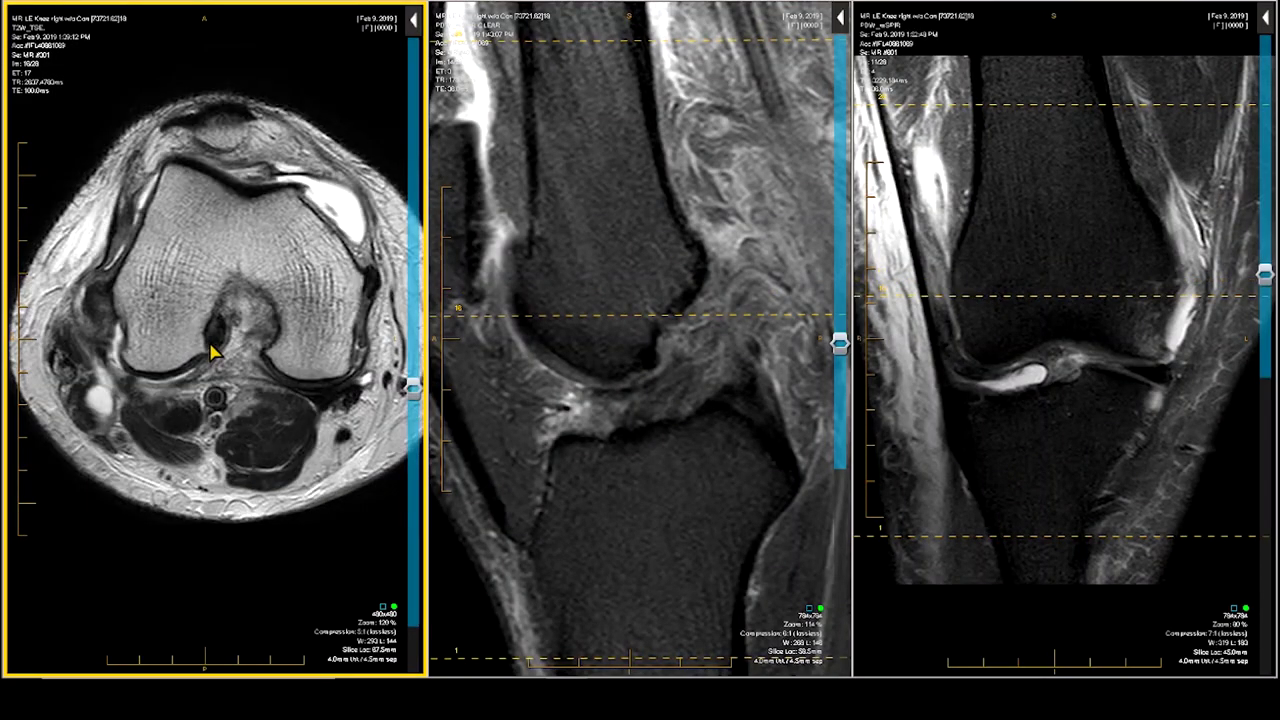
left_click(676, 352)
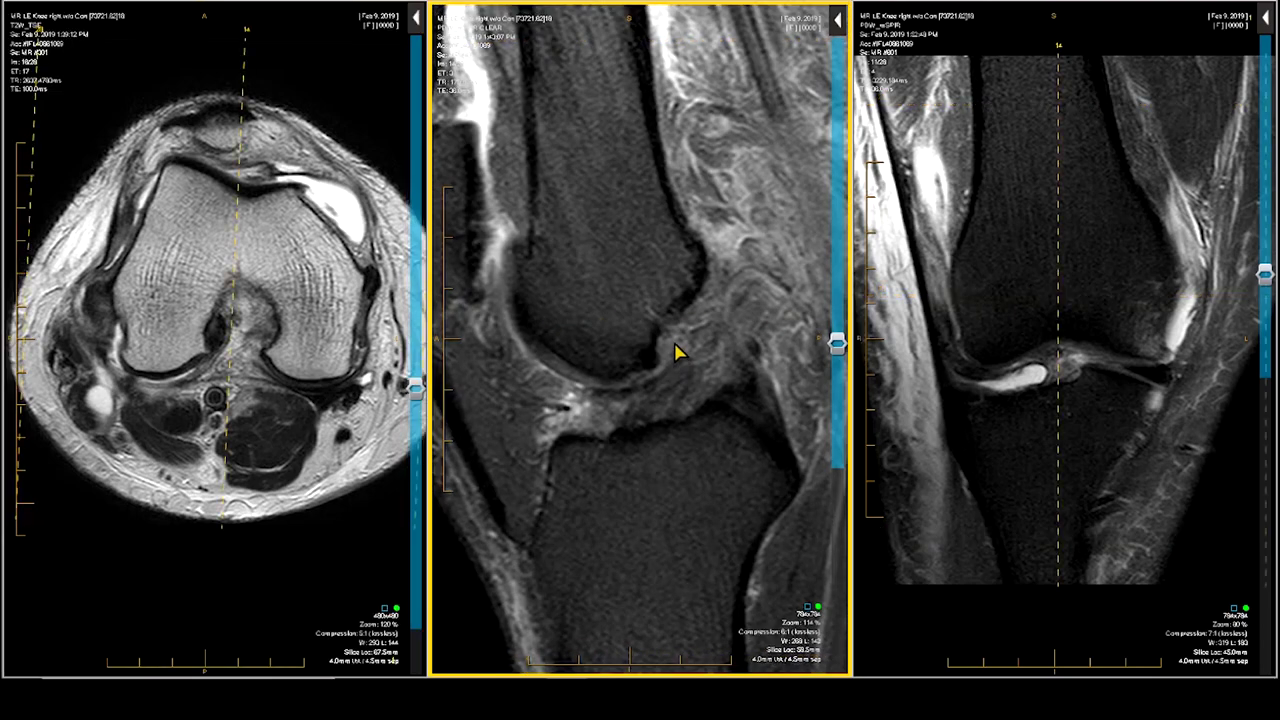
left_click(1031, 337)
scroll(1031, 337, "up", 4)
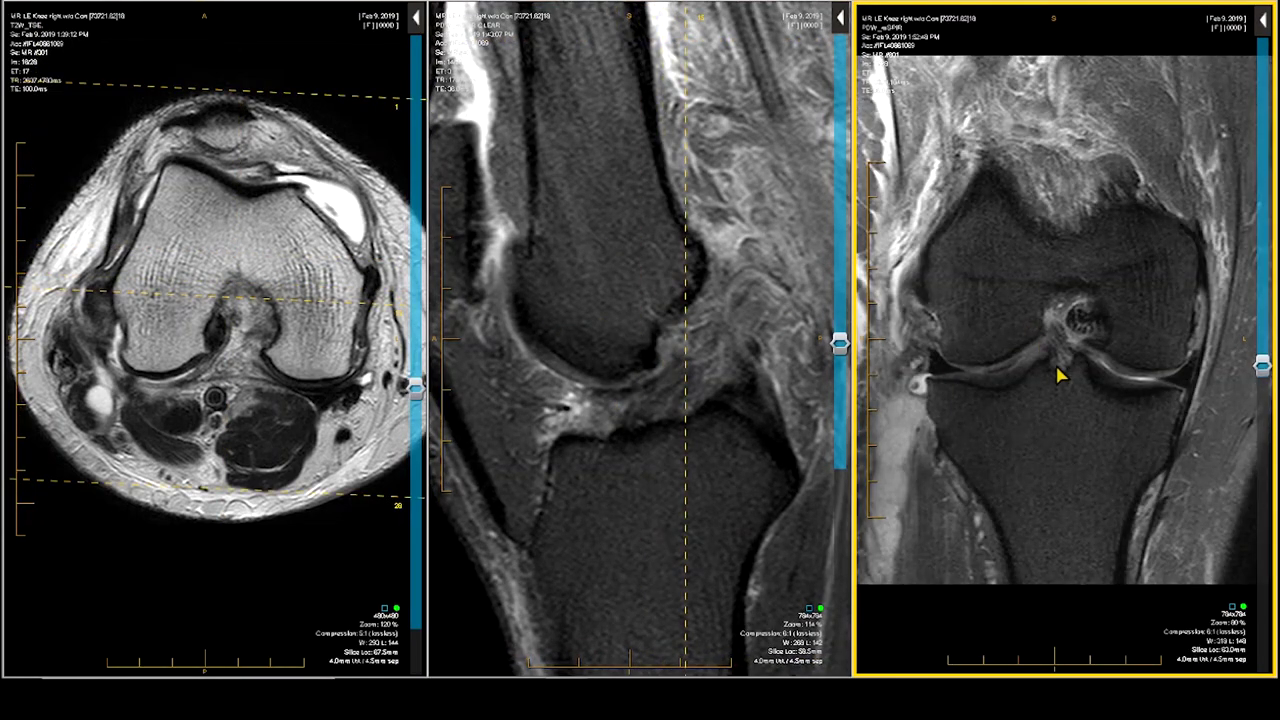
scroll(1065, 368, "up", 2)
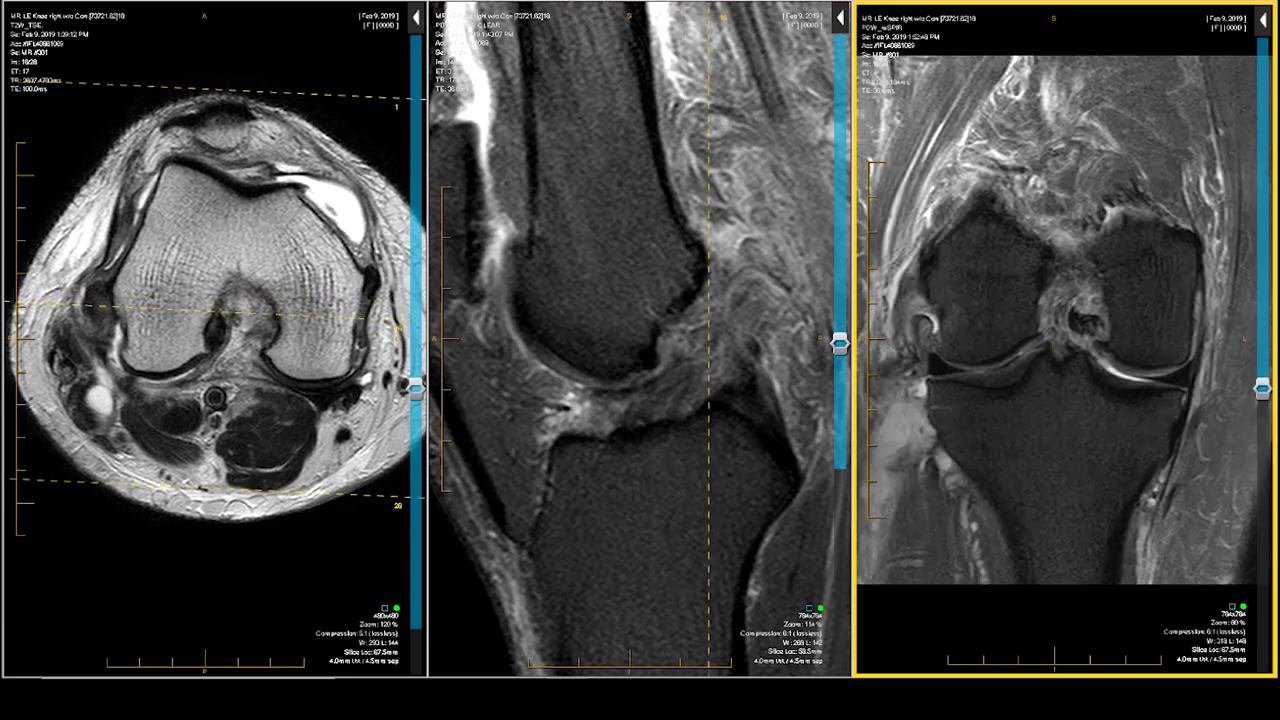
scroll(1086, 284, "up", 3)
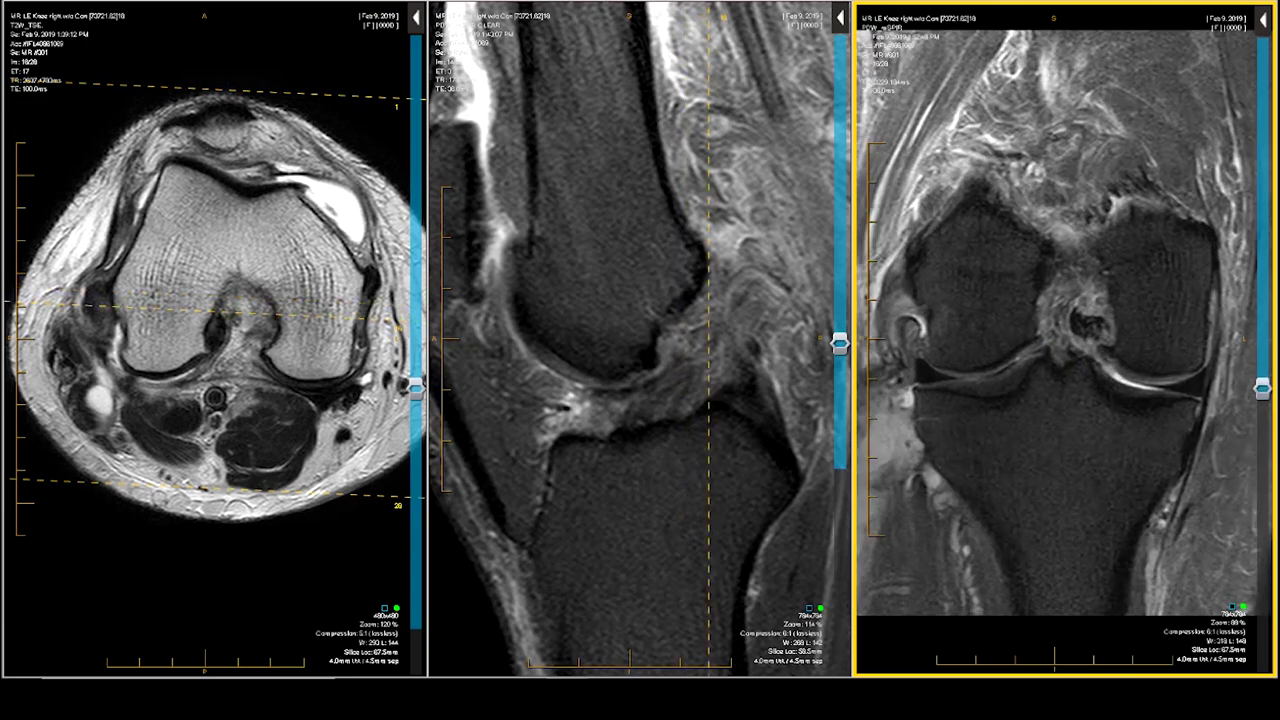
scroll(1088, 290, "down", 1)
scroll(1095, 300, "up", 1)
scroll(1104, 305, "down", 1)
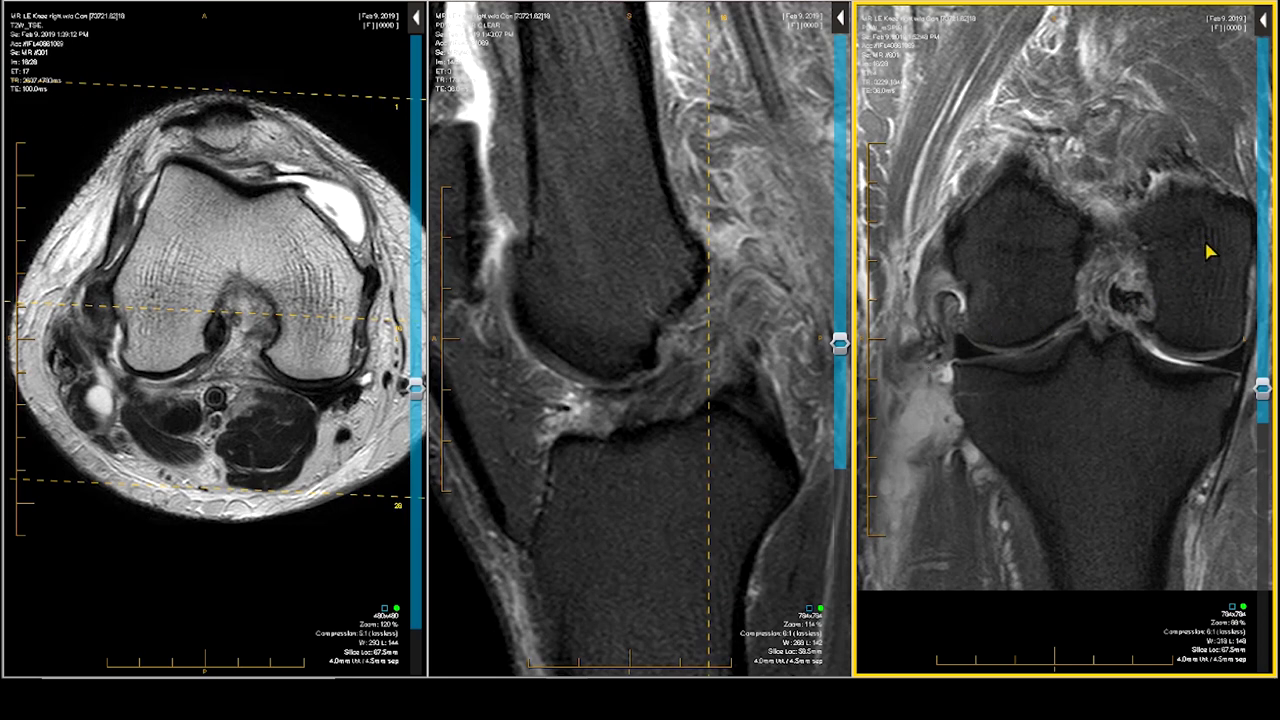
scroll(1208, 424, "up", 3)
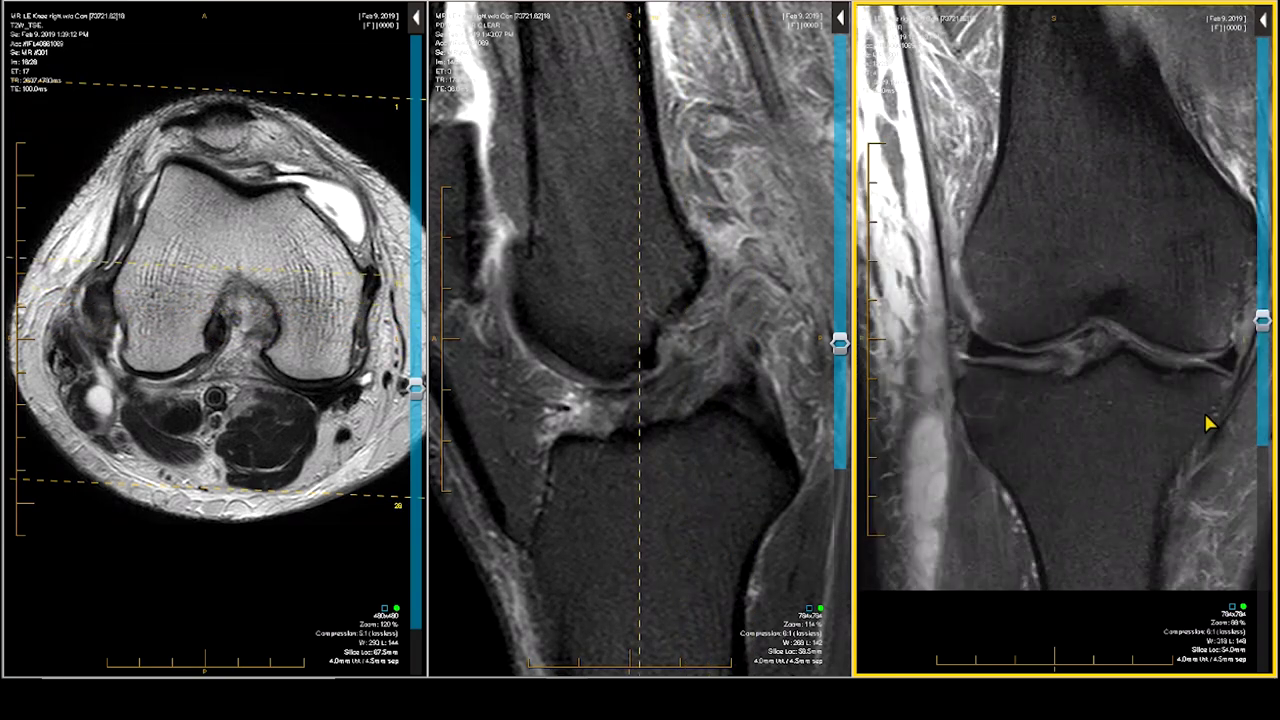
scroll(1208, 424, "up", 1)
scroll(1208, 346, "down", 3)
- Zoom the axial pane to 180% and page through all 28 slices, ending on image 15
left_click(270, 425)
scroll(270, 425, "down", 6)
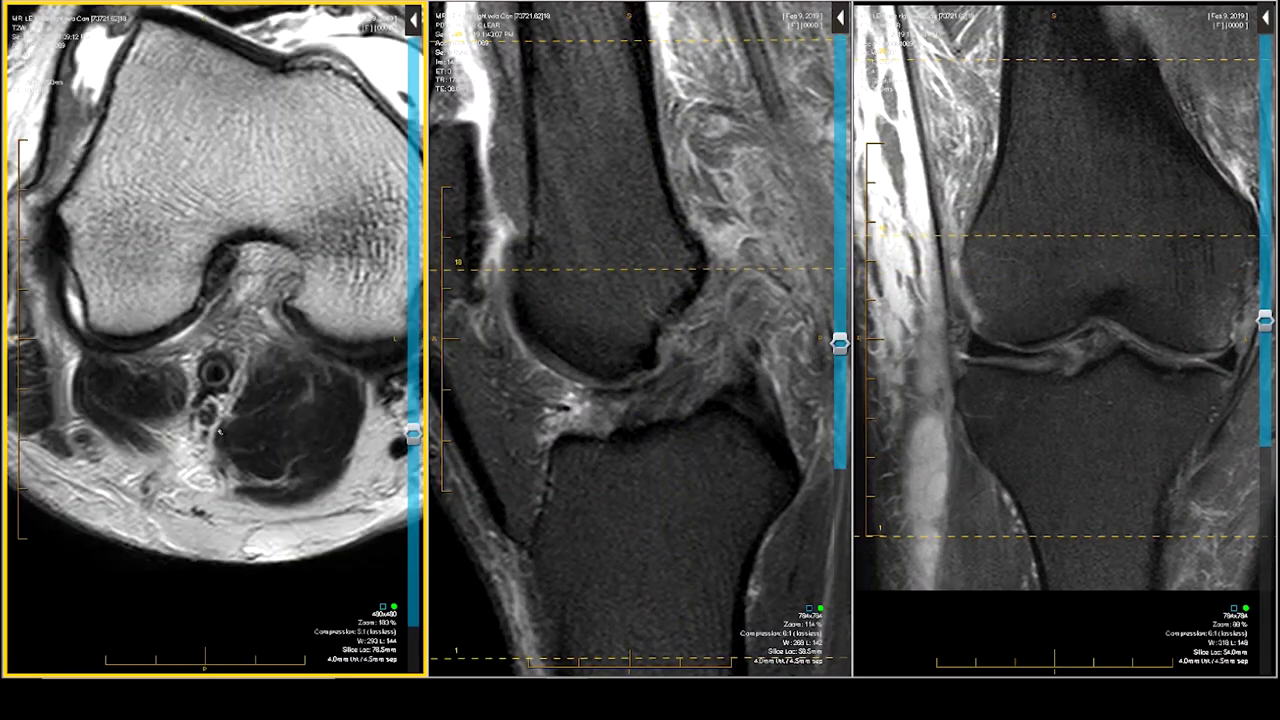
scroll(211, 428, "down", 4)
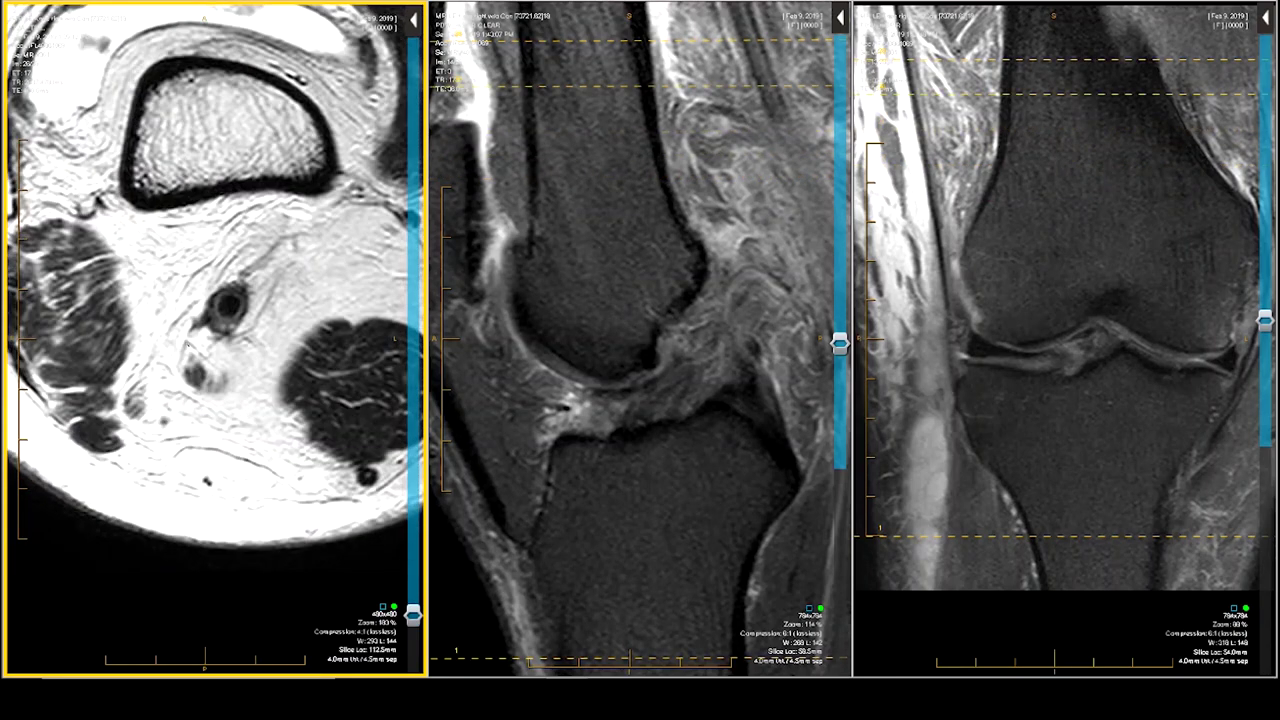
scroll(210, 388, "up", 4)
scroll(208, 388, "up", 1)
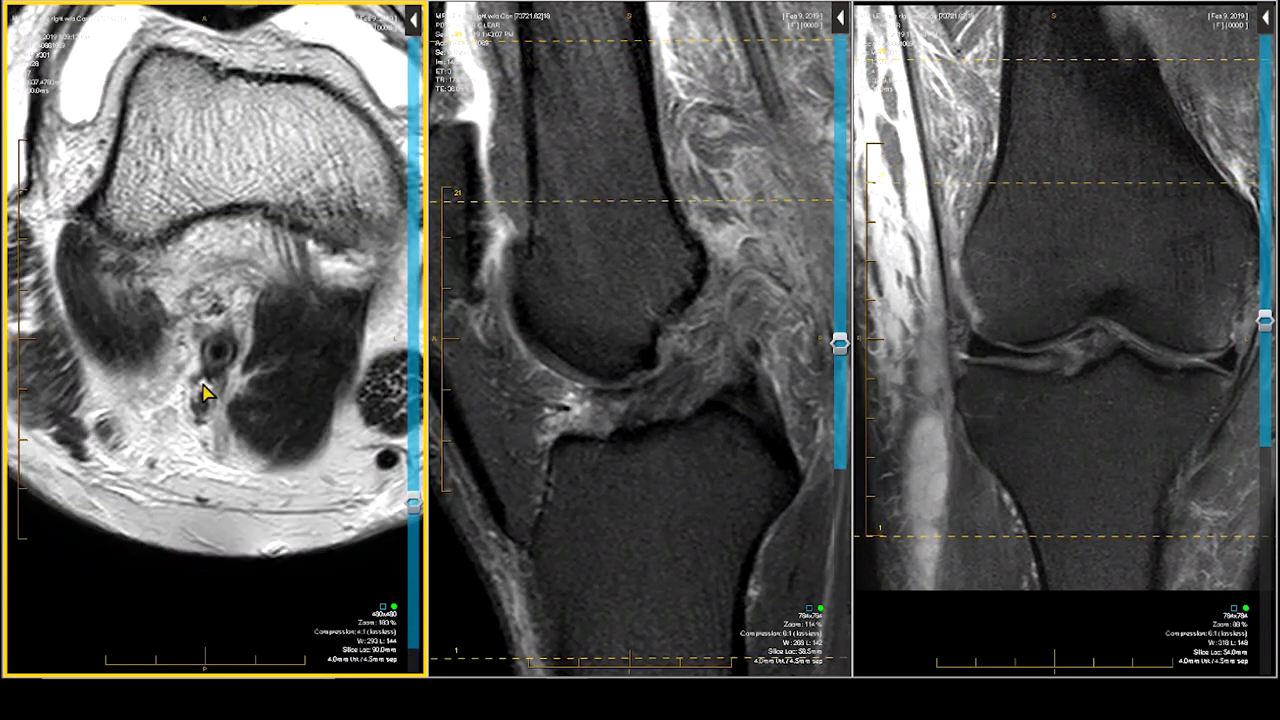
scroll(205, 392, "up", 12)
scroll(211, 432, "down", 8)
scroll(60, 445, "down", 11)
scroll(145, 415, "up", 7)
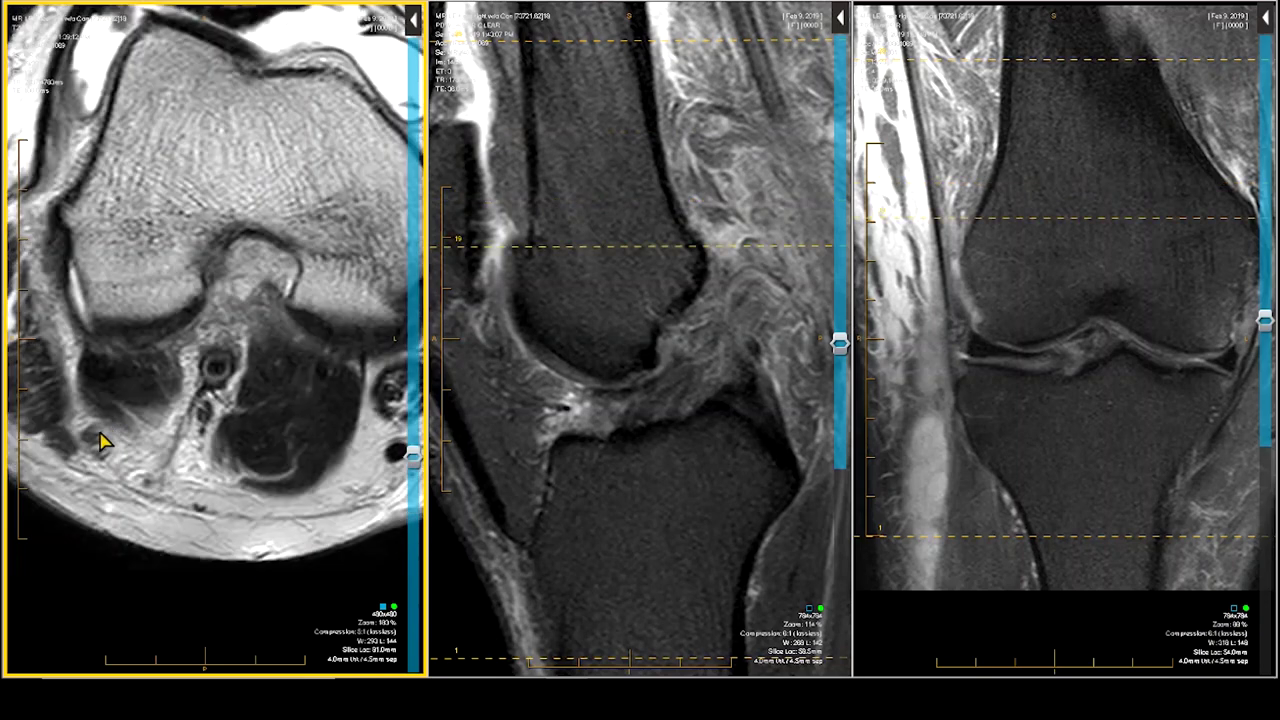
scroll(102, 440, "up", 6)
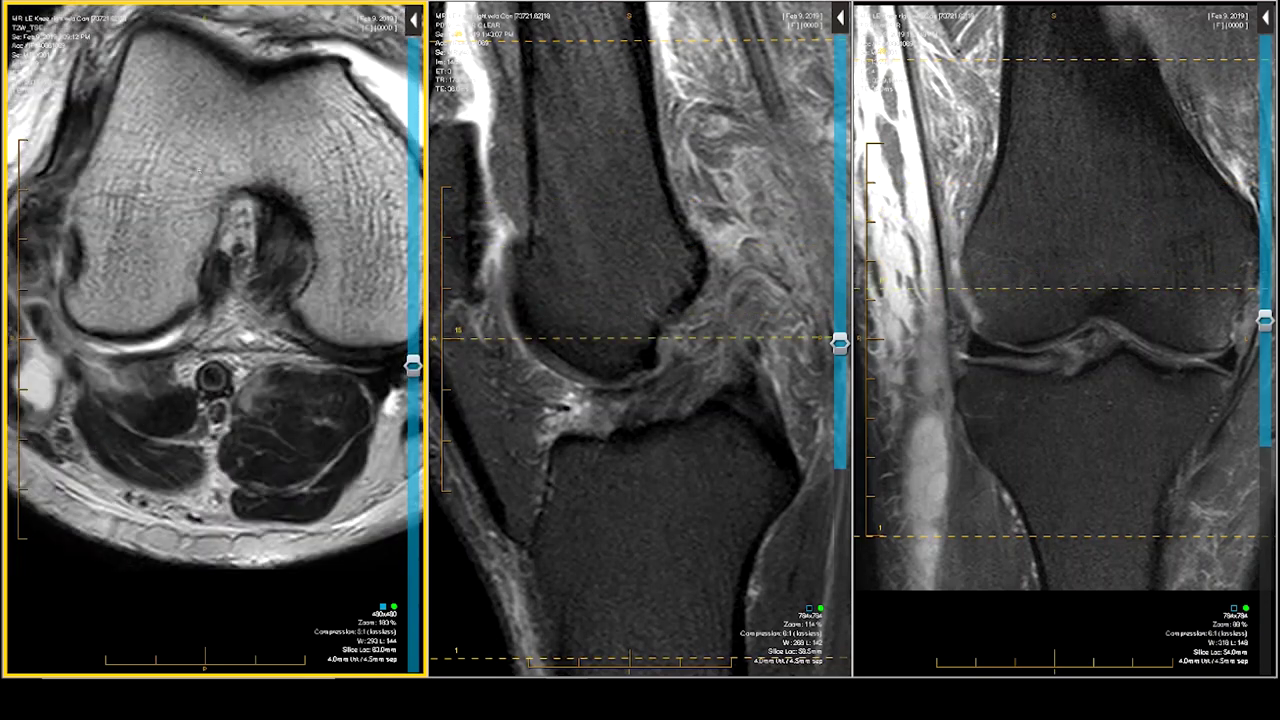
scroll(96, 377, "up", 5)
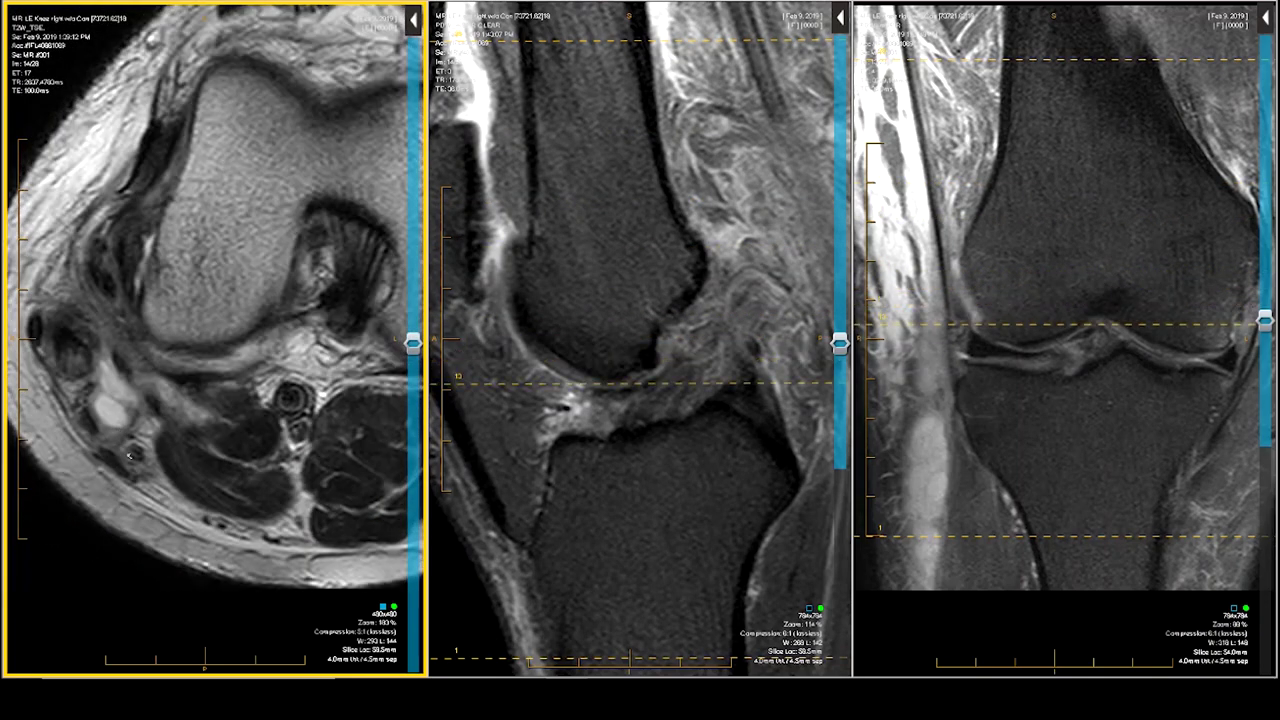
scroll(128, 458, "up", 4)
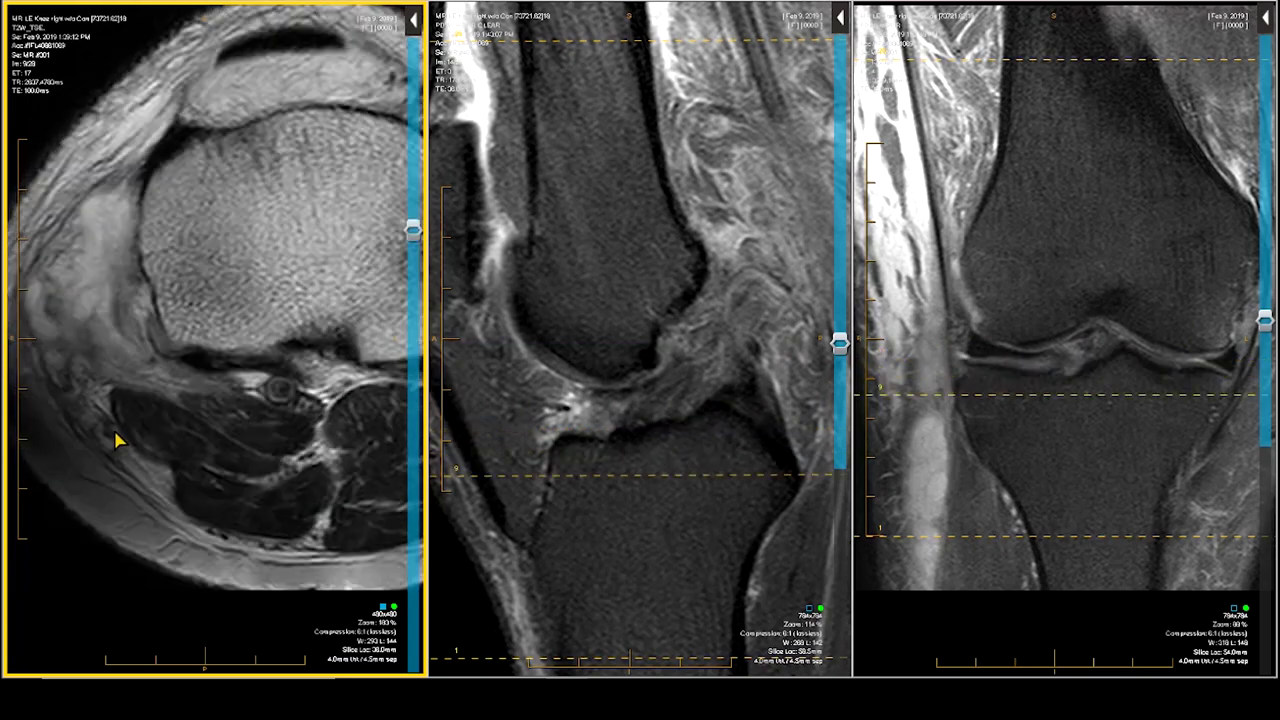
scroll(108, 428, "up", 5)
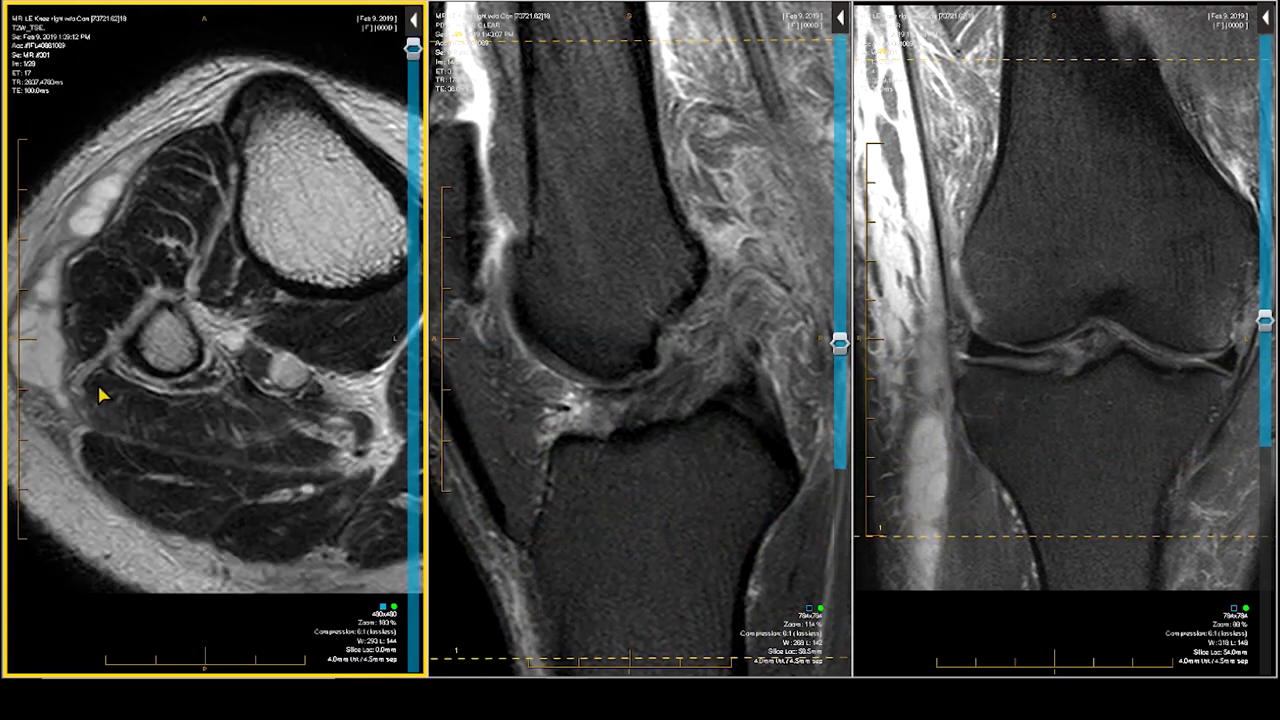
scroll(96, 388, "down", 3)
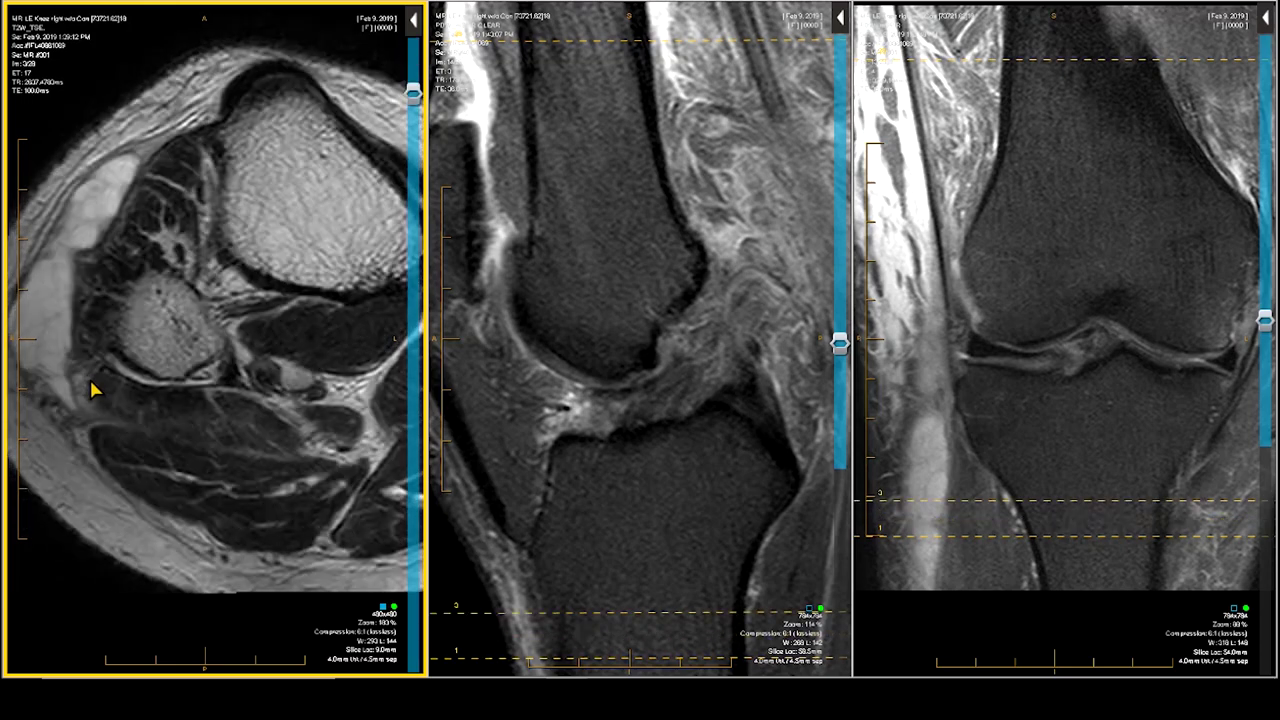
scroll(96, 405, "down", 4)
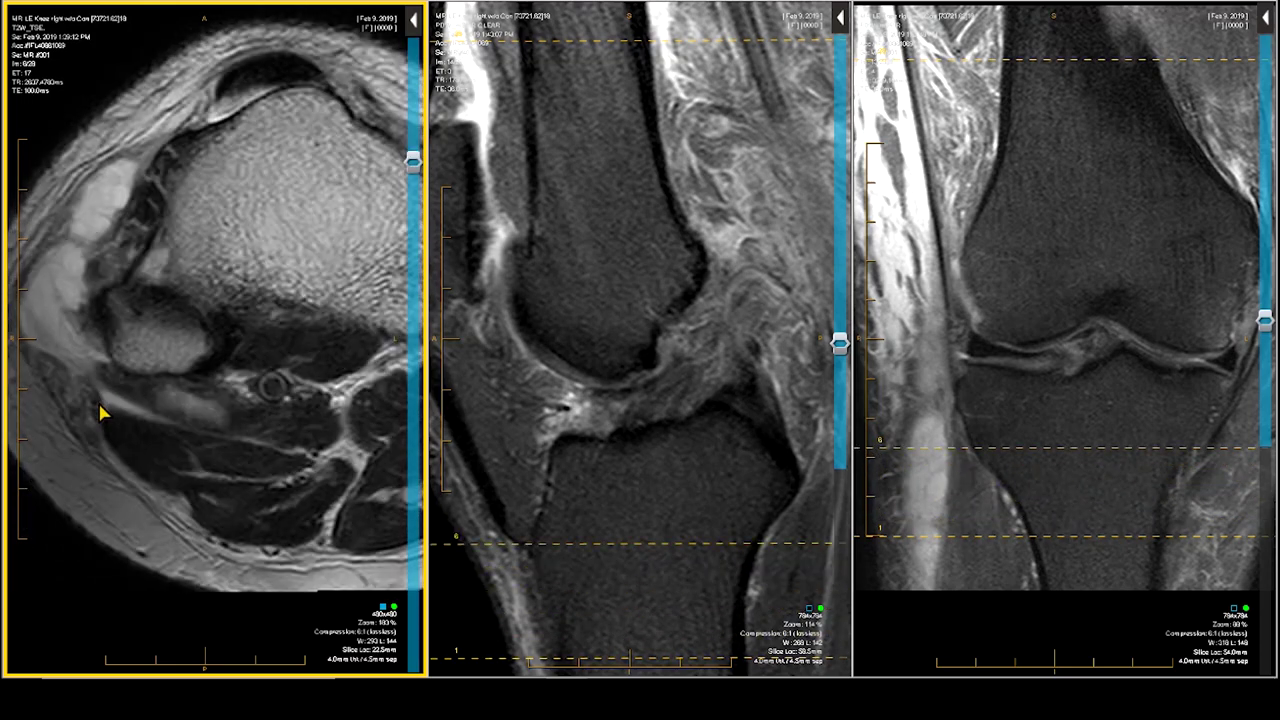
scroll(104, 432, "down", 7)
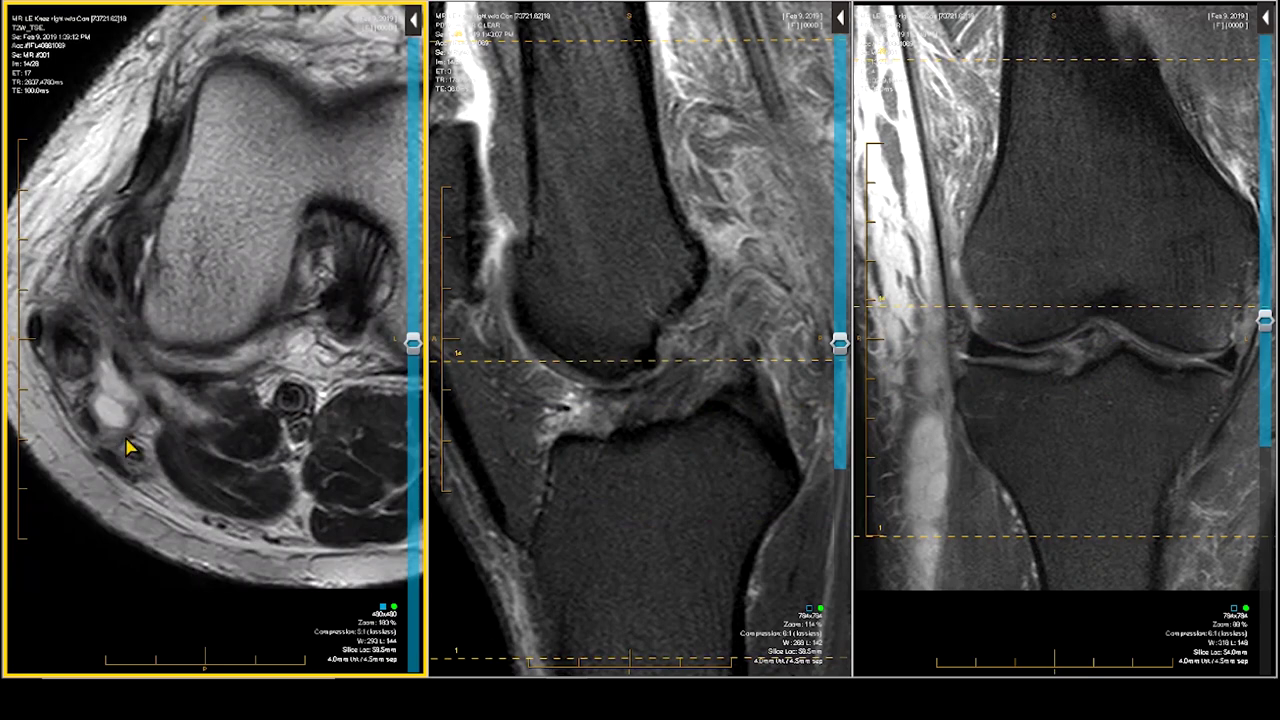
- Scroll the sagittal pane, then advance the axial pane two slices to image 17 of 28
left_click(688, 370)
scroll(688, 370, "up", 2)
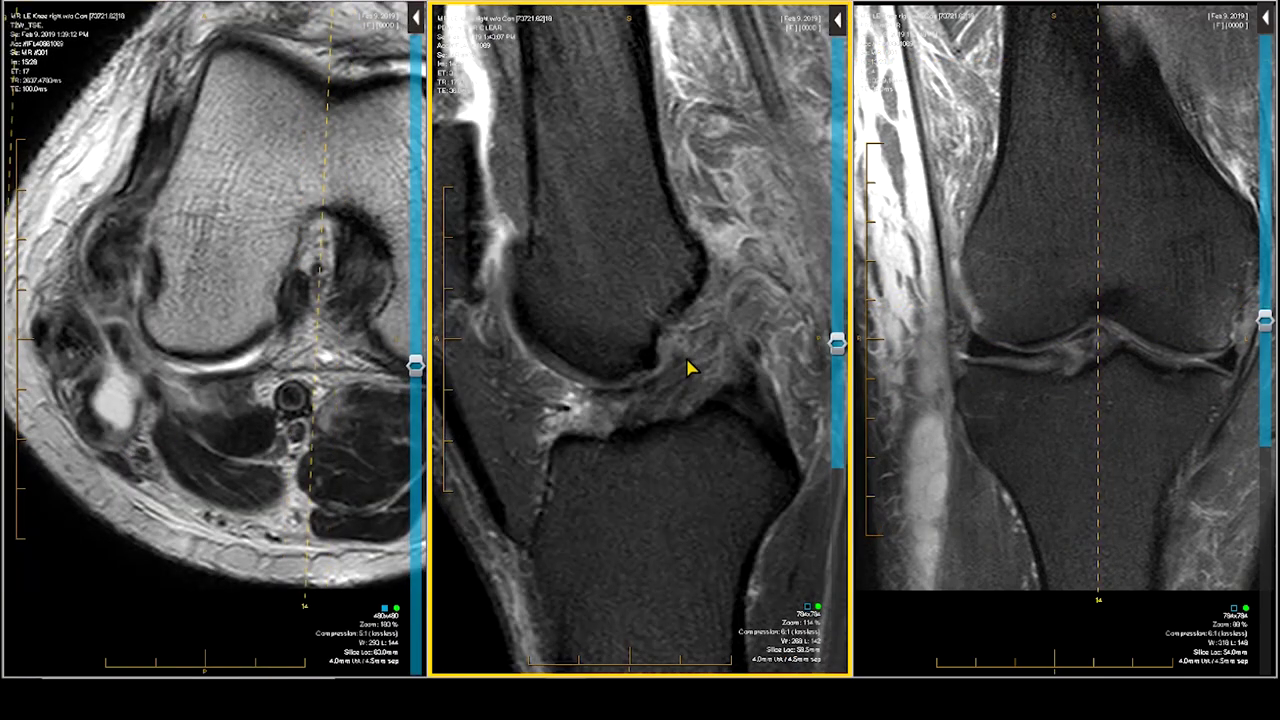
scroll(714, 331, "up", 3)
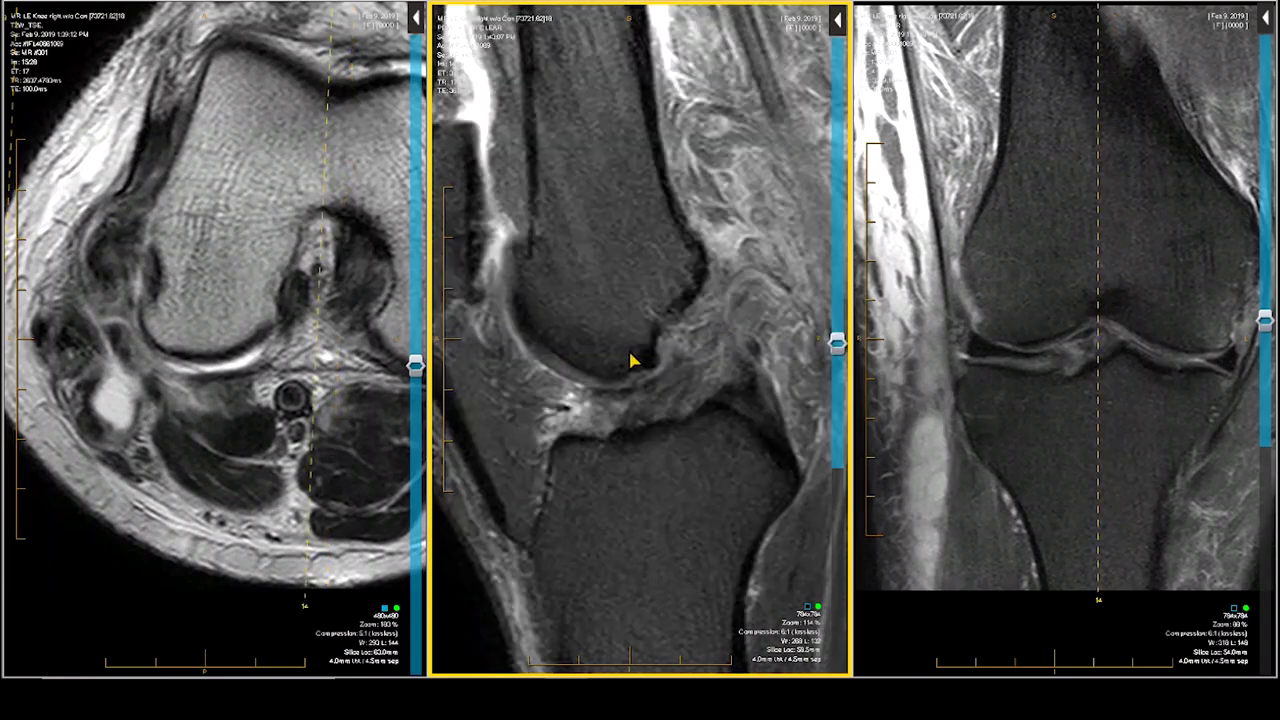
left_click(357, 310)
scroll(357, 313, "down", 1)
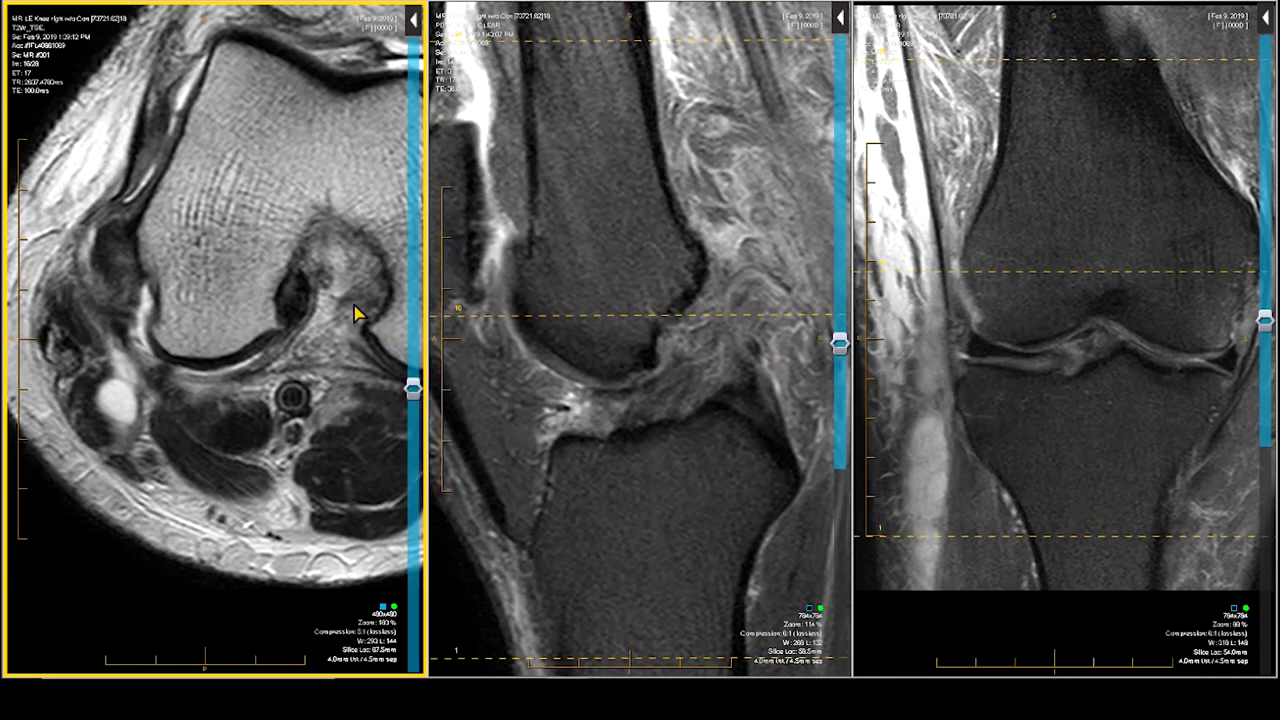
scroll(357, 313, "down", 1)
- Bring the coronal pane to the 67.5 mm slice through the intercondylar notch
left_click(648, 367)
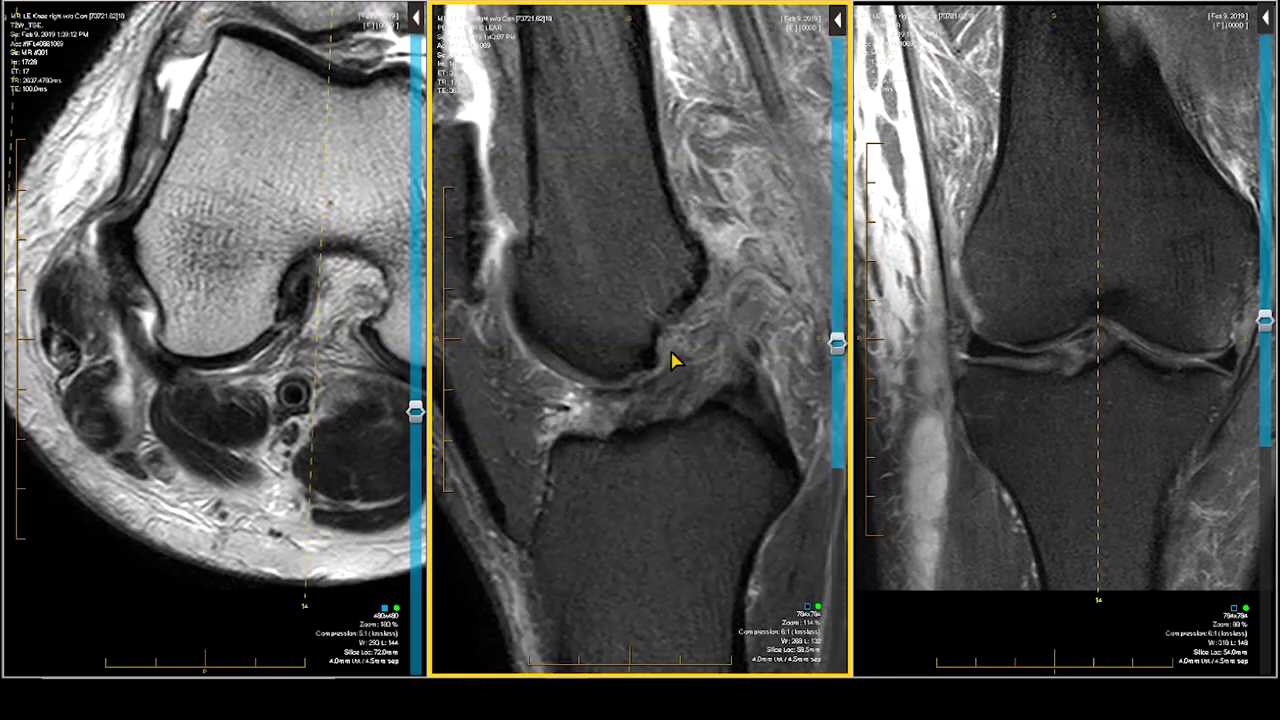
scroll(684, 352, "down", 1)
scroll(684, 352, "up", 1)
left_click(960, 336)
scroll(985, 336, "down", 4)
scroll(1040, 320, "down", 1)
scroll(1100, 290, "up", 1)
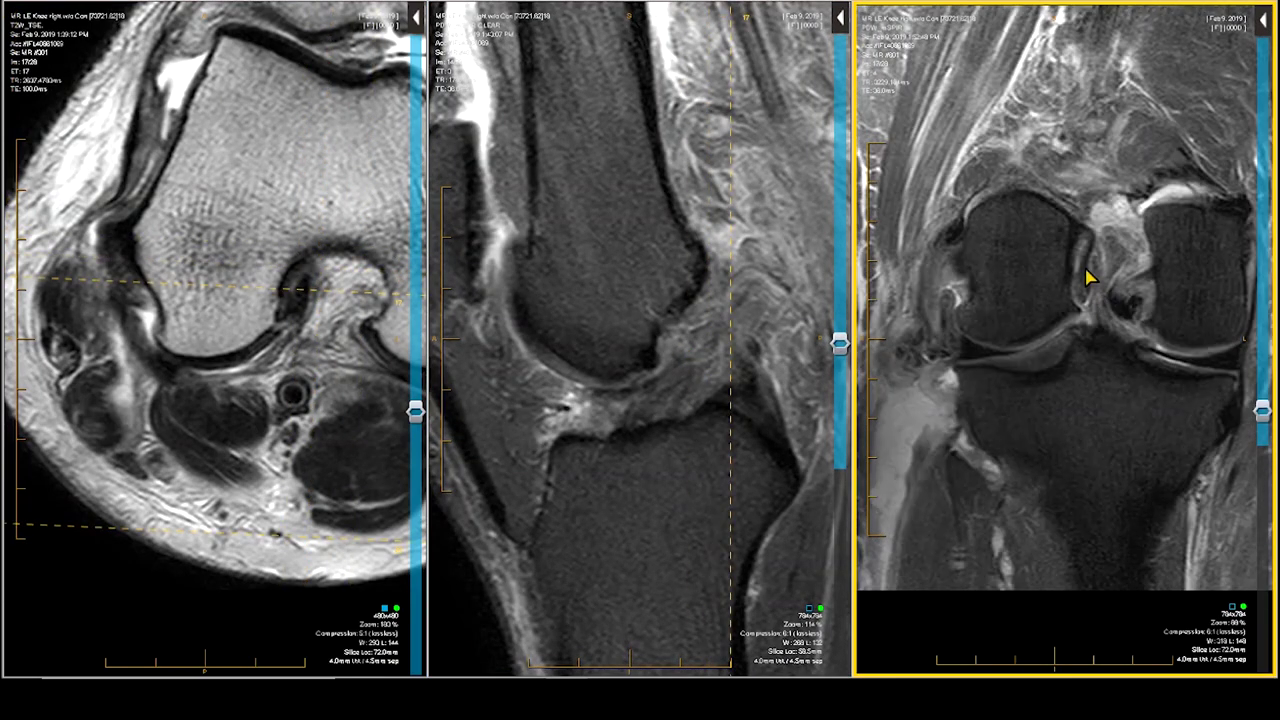
scroll(1095, 297, "up", 1)
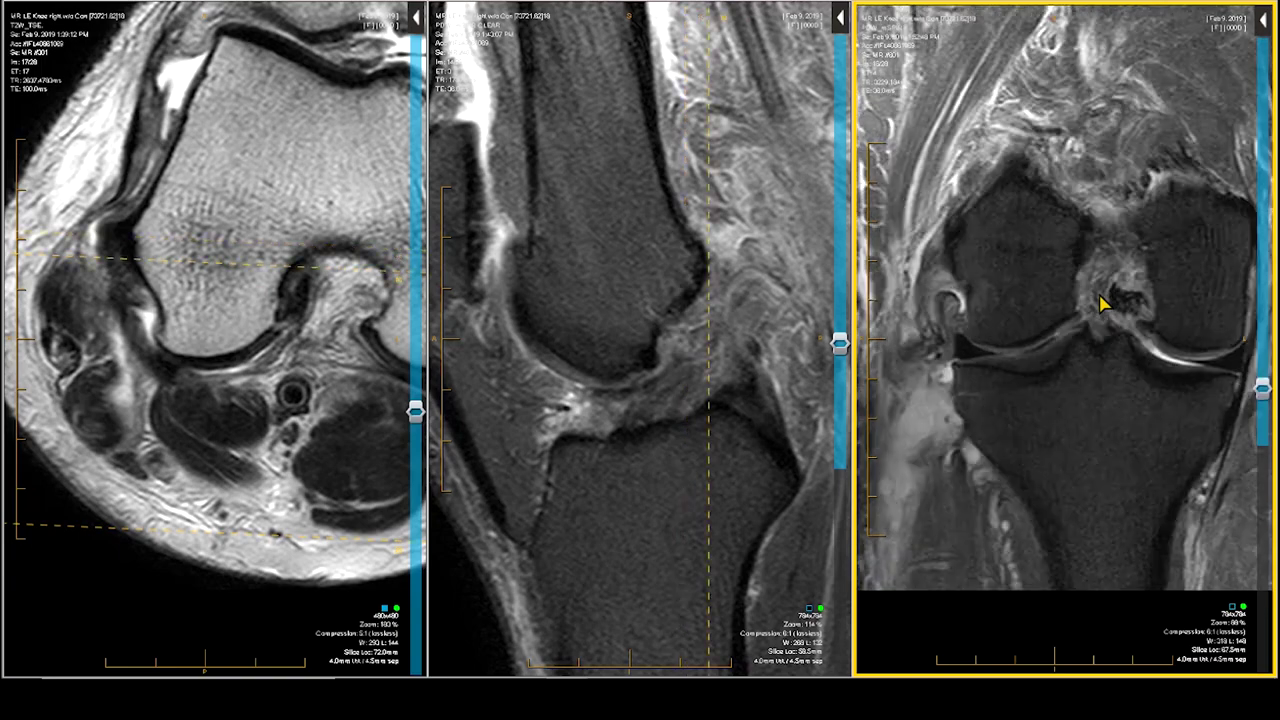
scroll(1102, 305, "down", 1)
scroll(1090, 291, "up", 1)
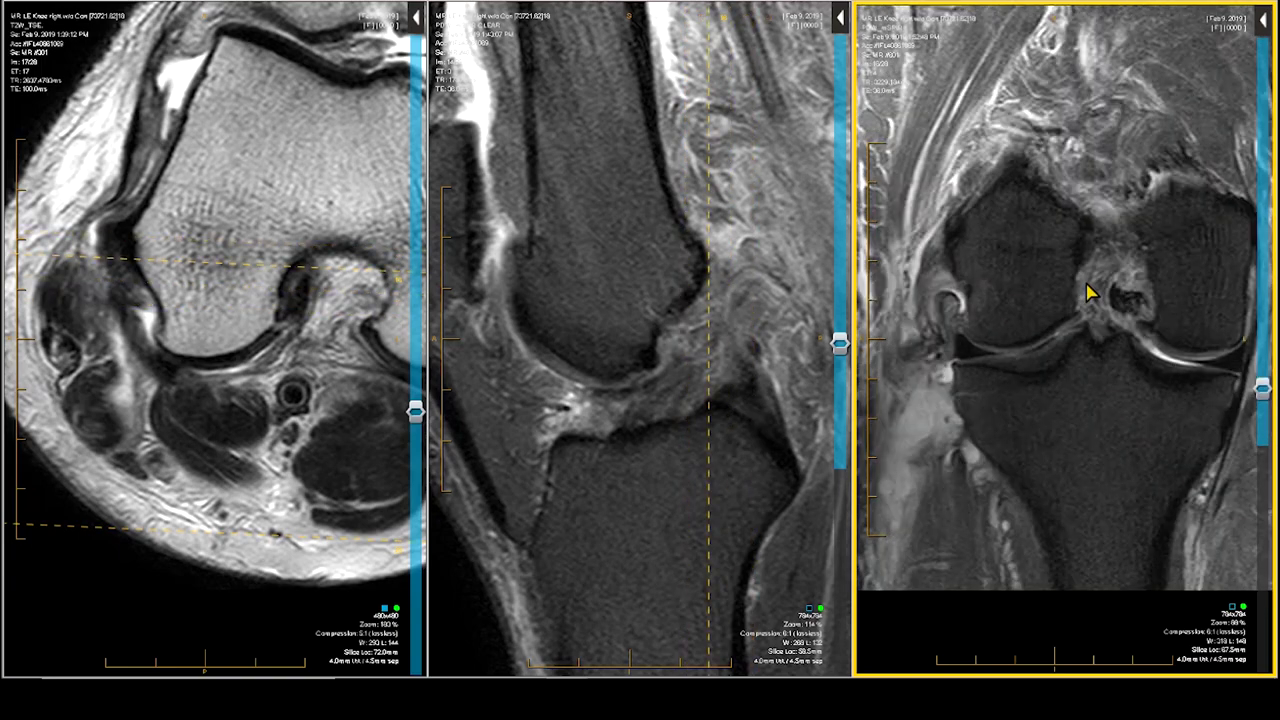